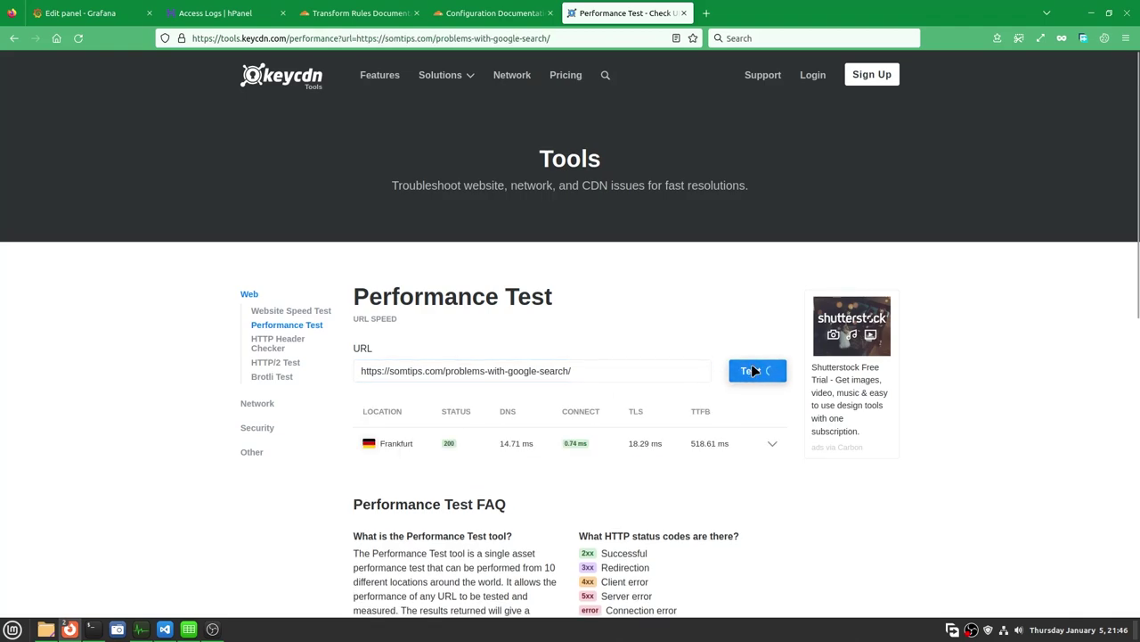
Rerun the KeyCDN performance test for the somtips.com article, then move to Cloudflare's caching settings
scroll(751, 363, "down", 3)
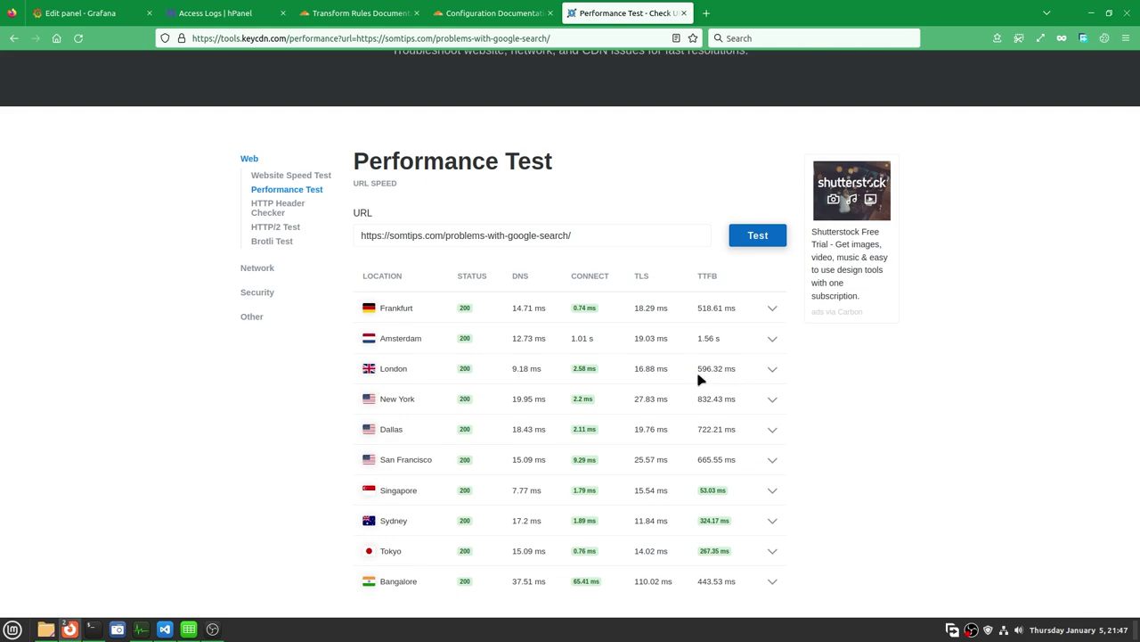
left_click(764, 234)
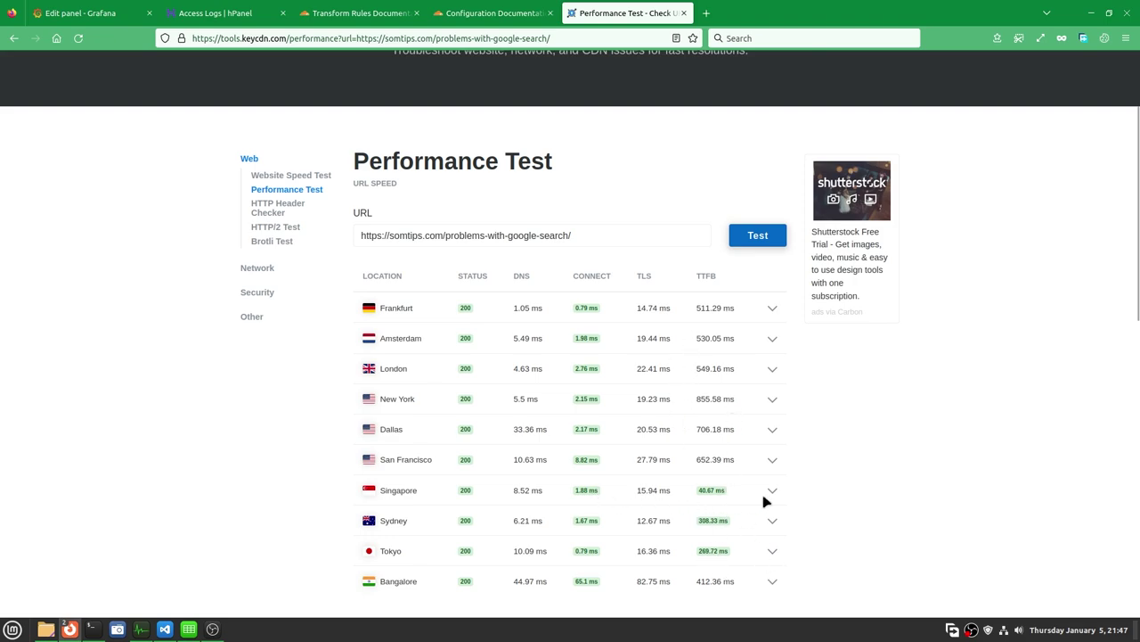
left_click(478, 9)
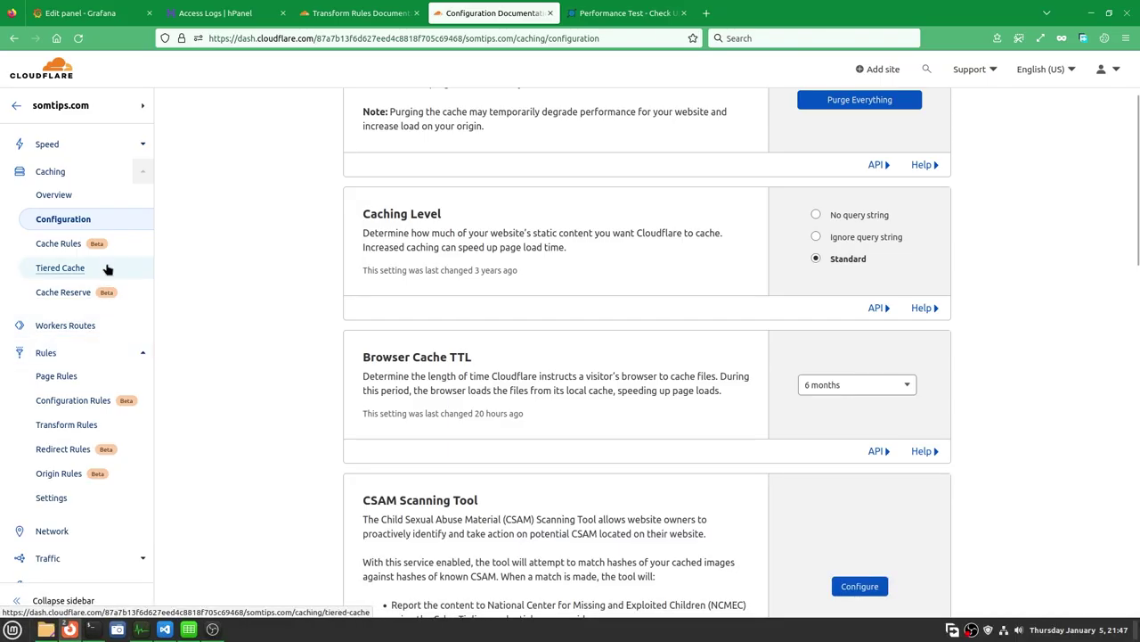
Start a new cache rule from the Cache Rules page, ready for its name
left_click(40, 242)
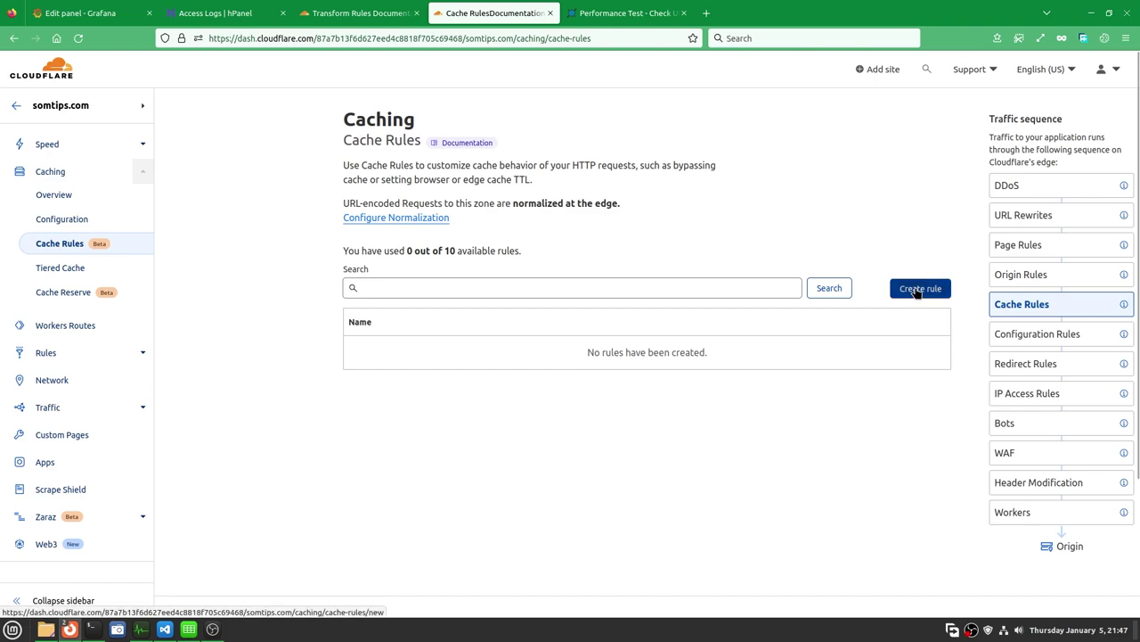
left_click(921, 287)
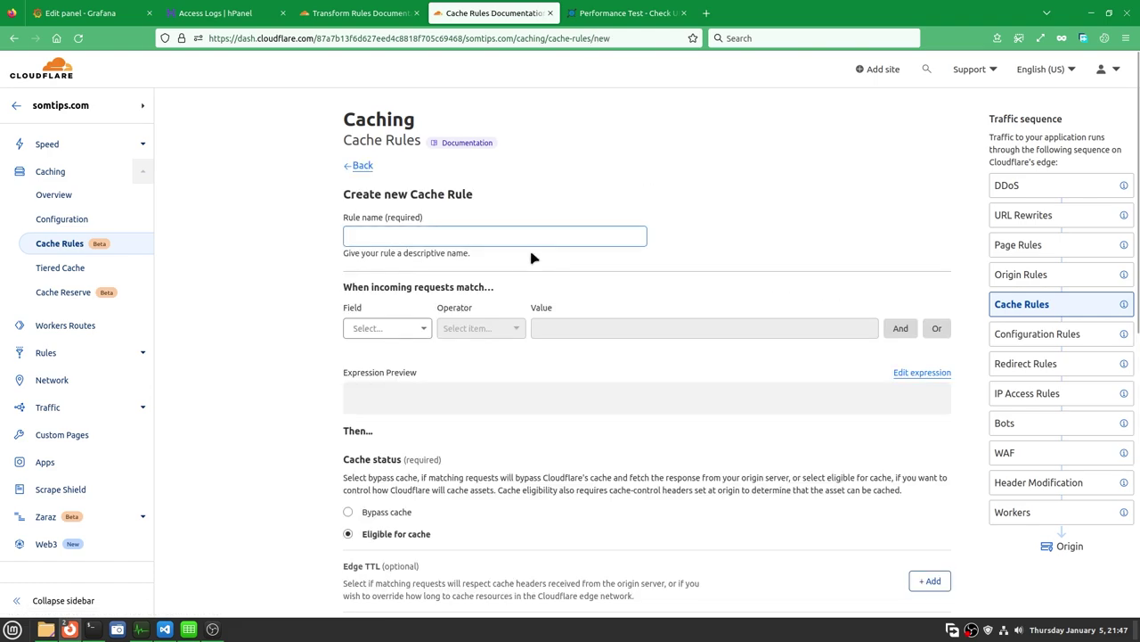
left_click(421, 236)
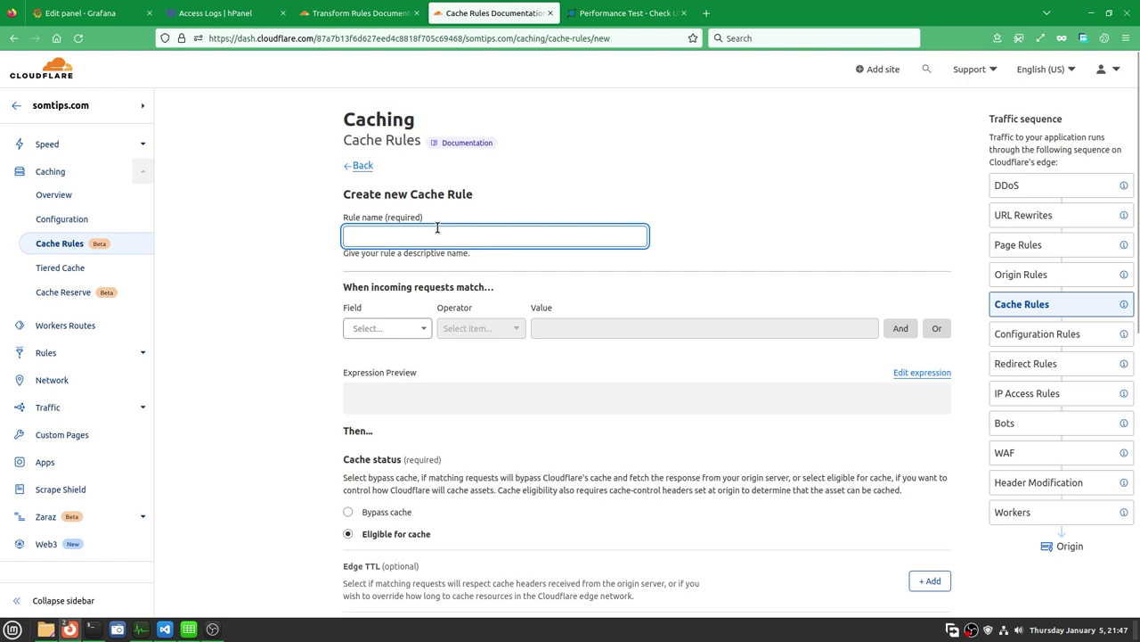
Name the rule 'static site' and make it match on Hostname equals
type("static site")
left_click(371, 326)
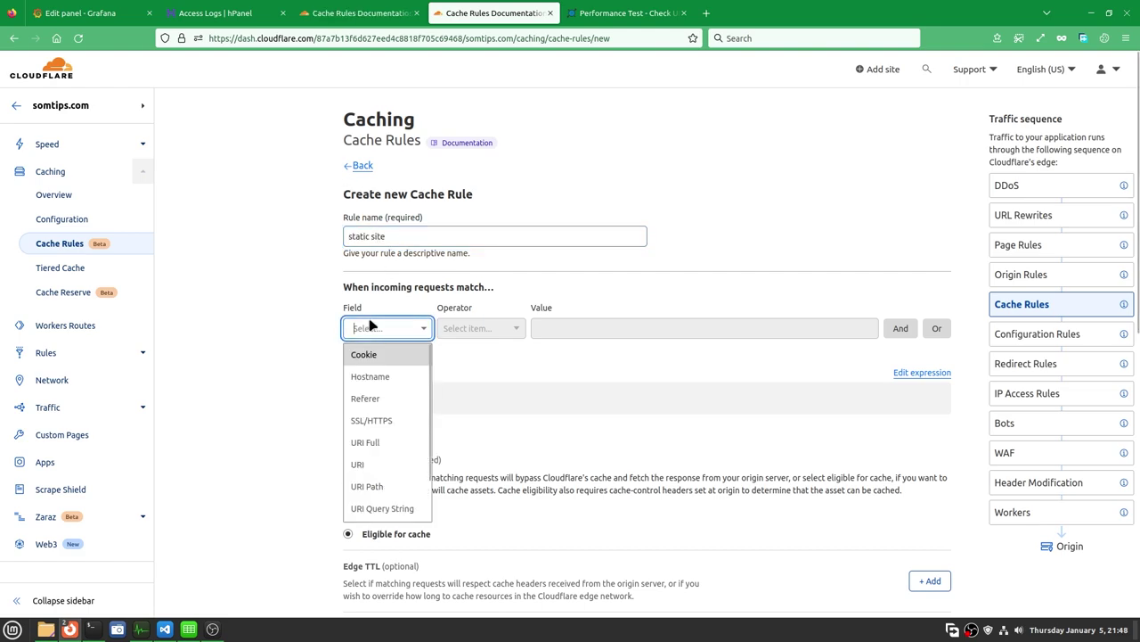
left_click(402, 378)
left_click(473, 326)
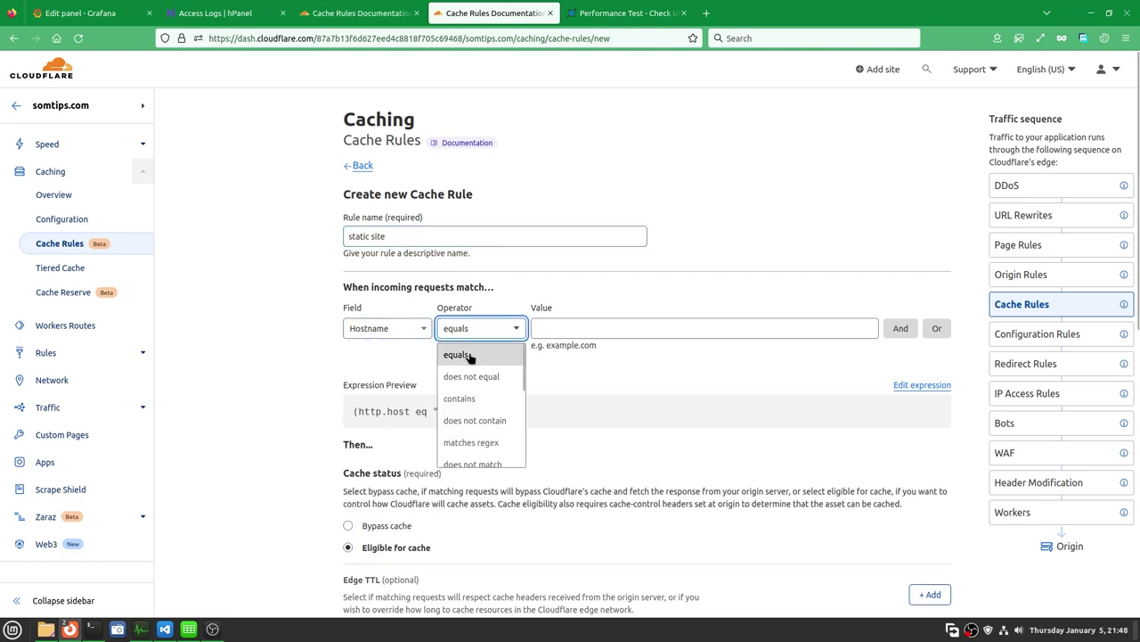
left_click(470, 355)
left_click(485, 337)
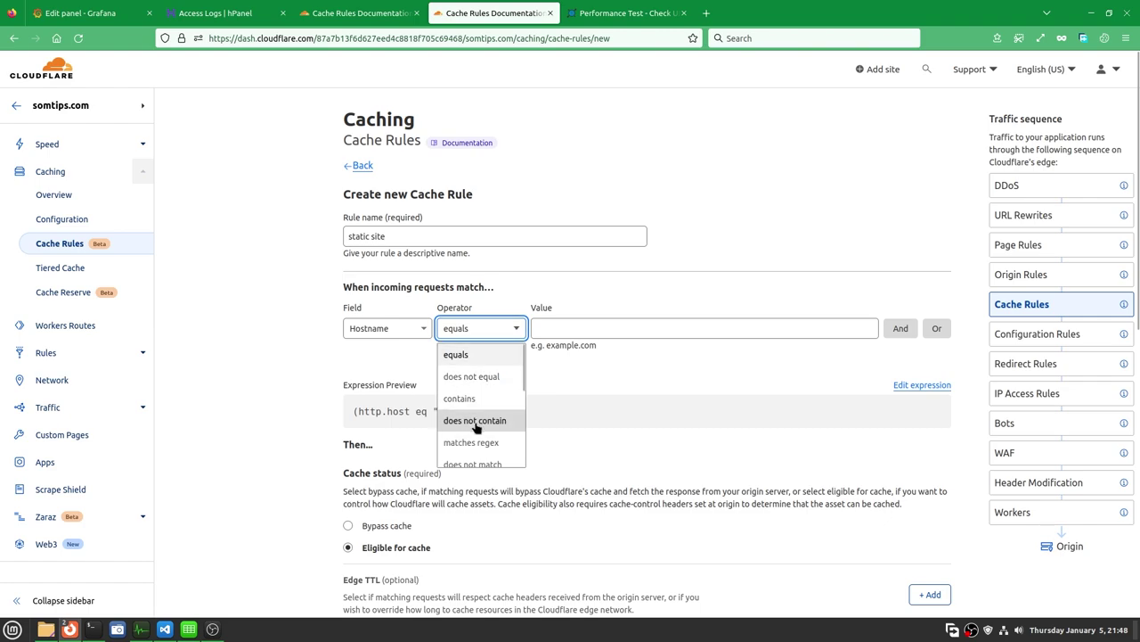
scroll(477, 426, "down", 2)
scroll(481, 435, "up", 3)
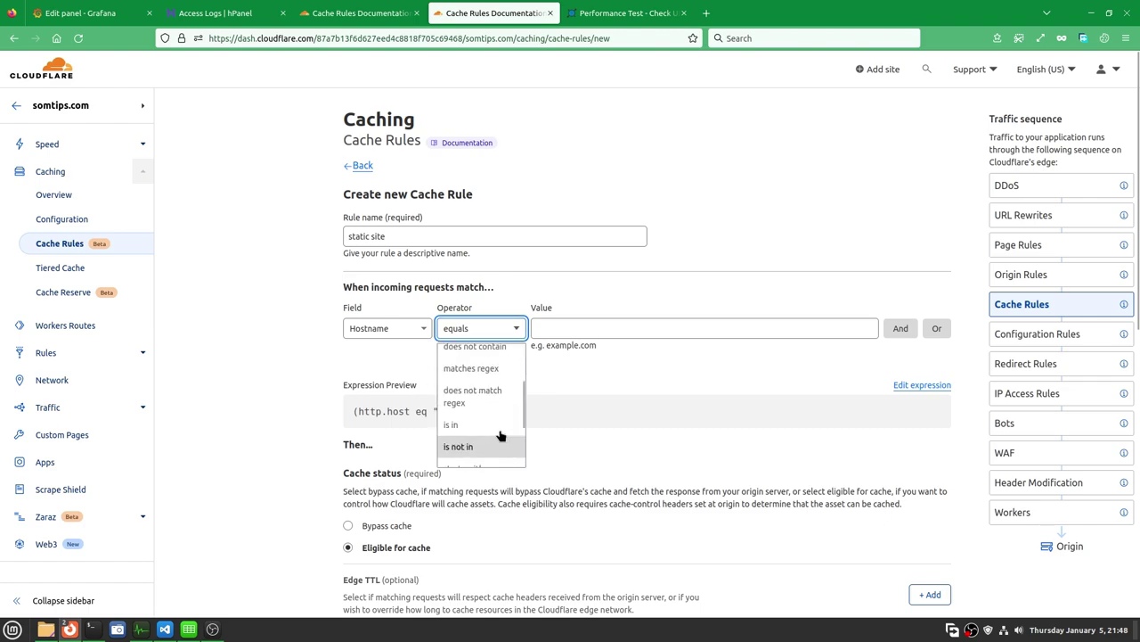
left_click(482, 330)
Copy somtips.com from the address bar into the Hostname value
left_click(608, 329)
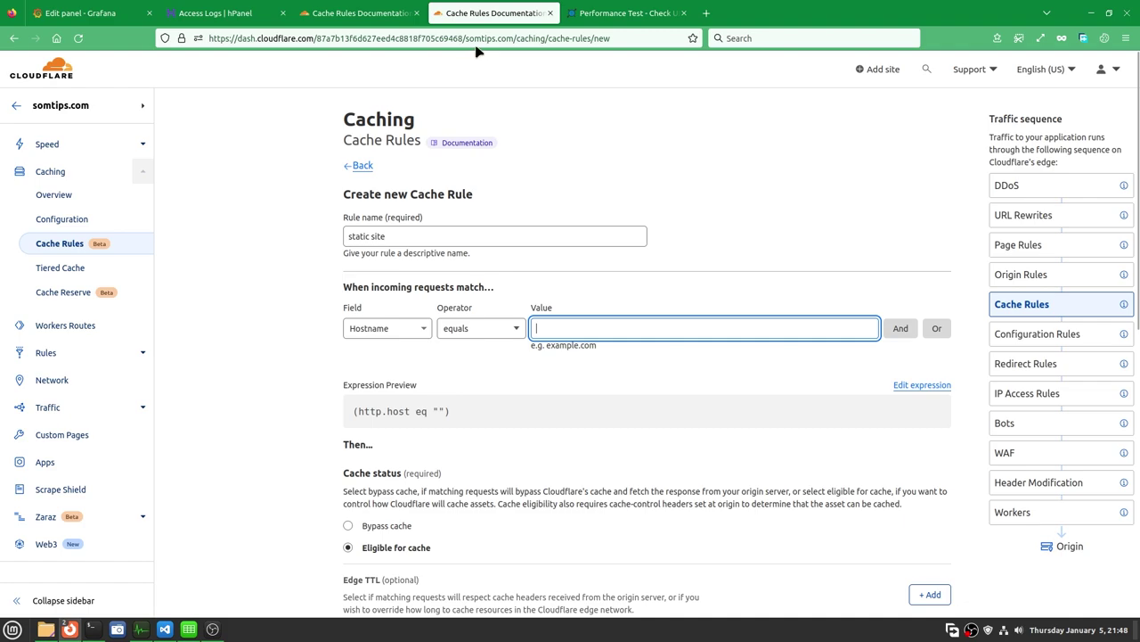
left_click_drag(514, 38, 464, 39)
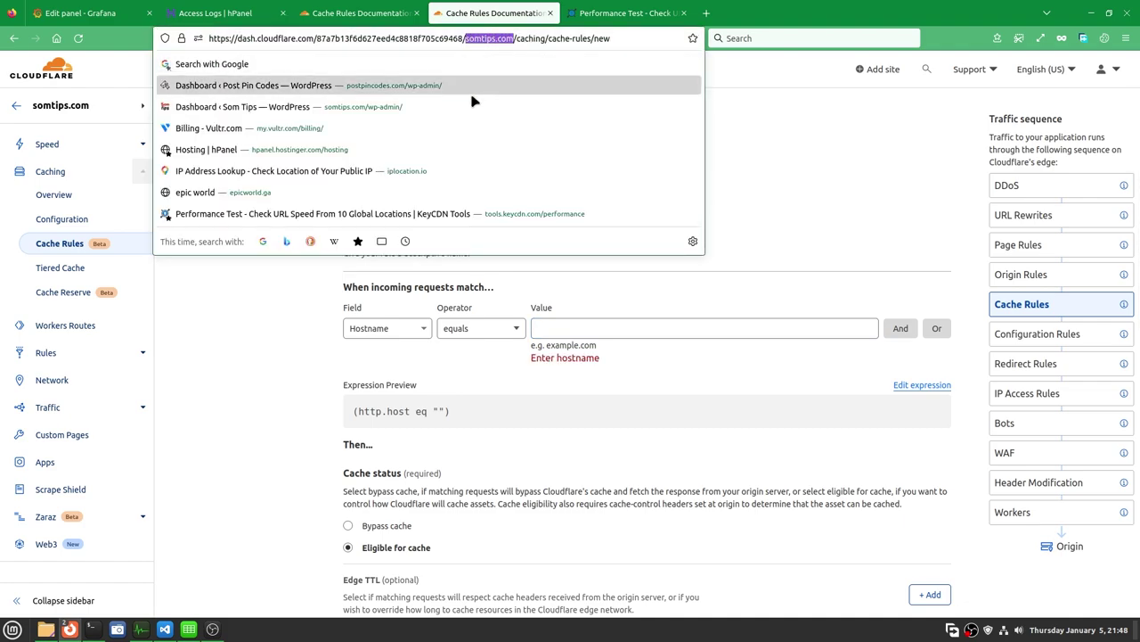
key("ctrl+c")
left_click(580, 330)
key("ctrl+v")
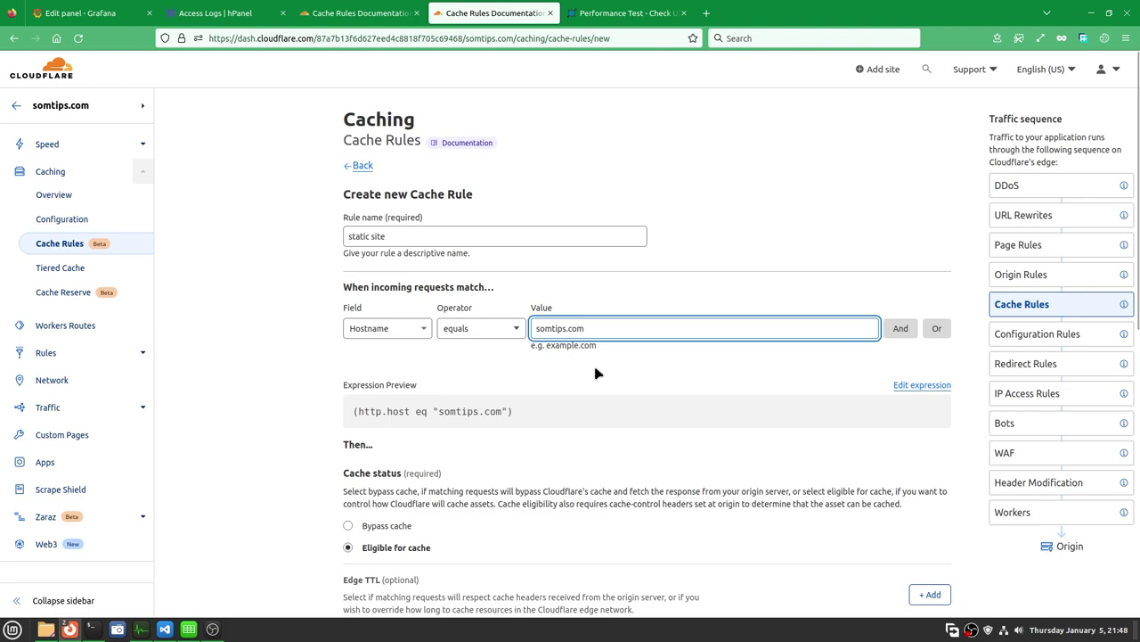
left_click(624, 366)
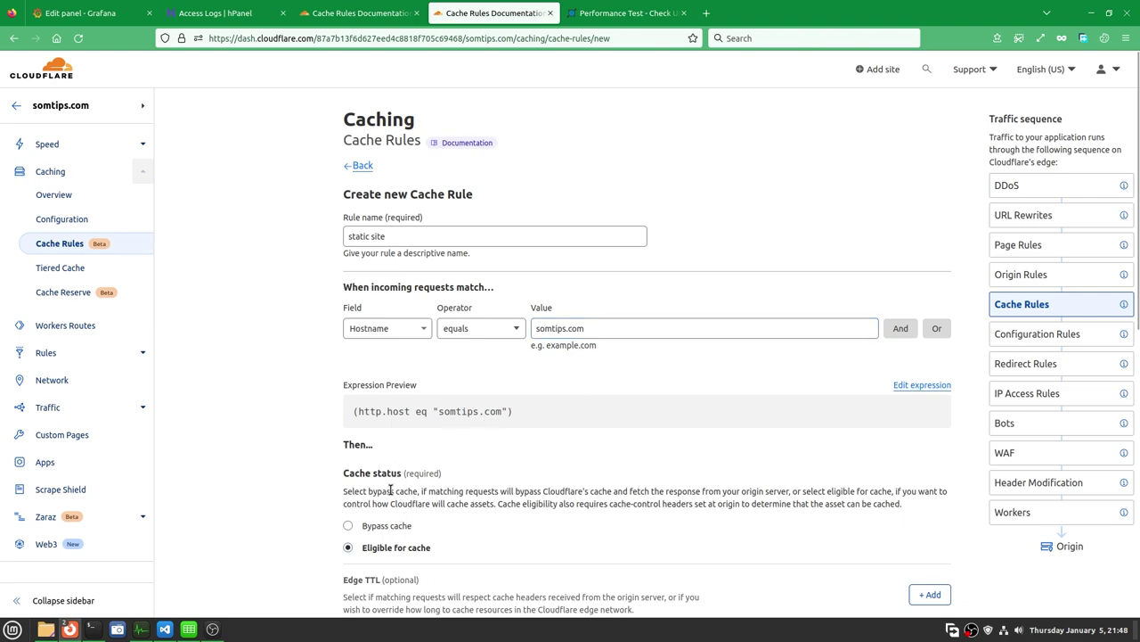
left_click(348, 547)
Add an Edge TTL that overrides the origin with a 6-month cache duration
scroll(526, 481, "down", 5)
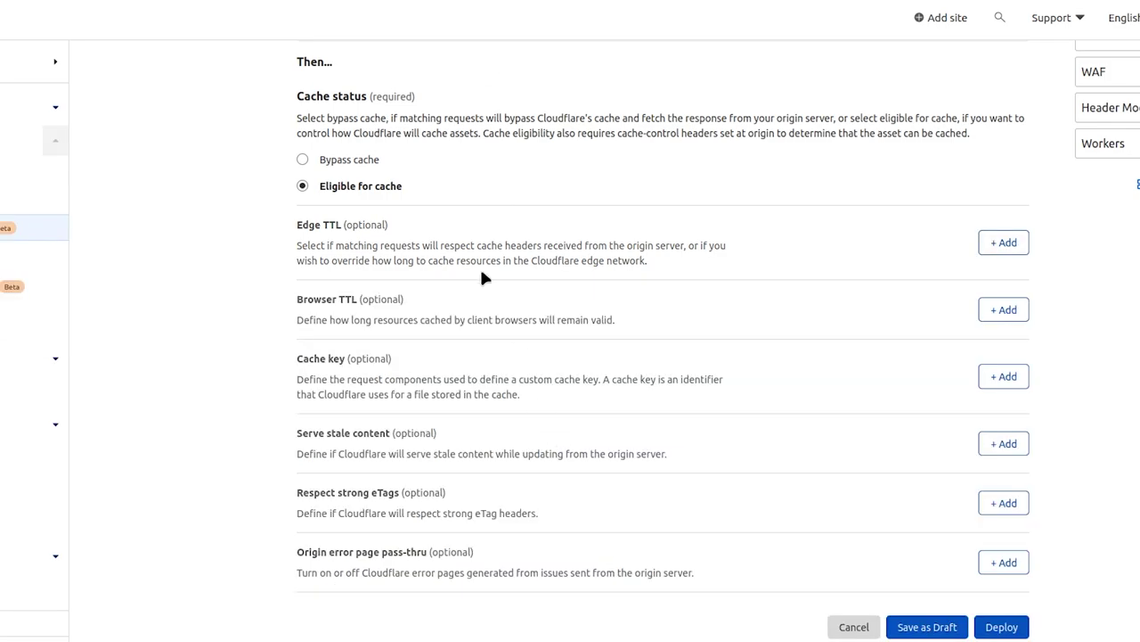
left_click(1004, 242)
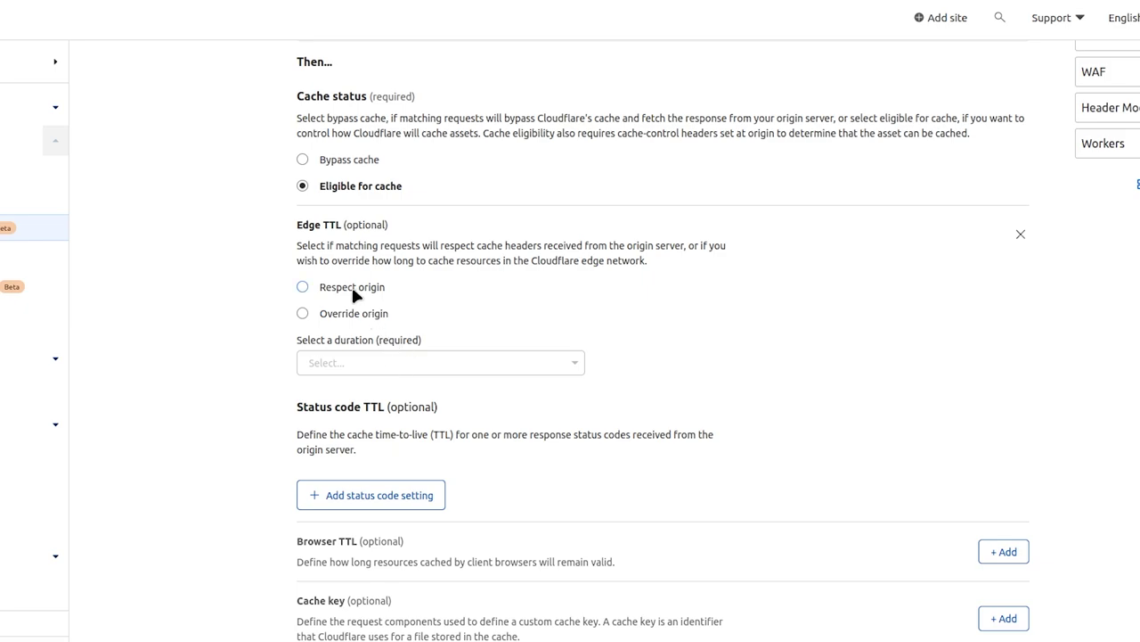
left_click(353, 312)
left_click(324, 359)
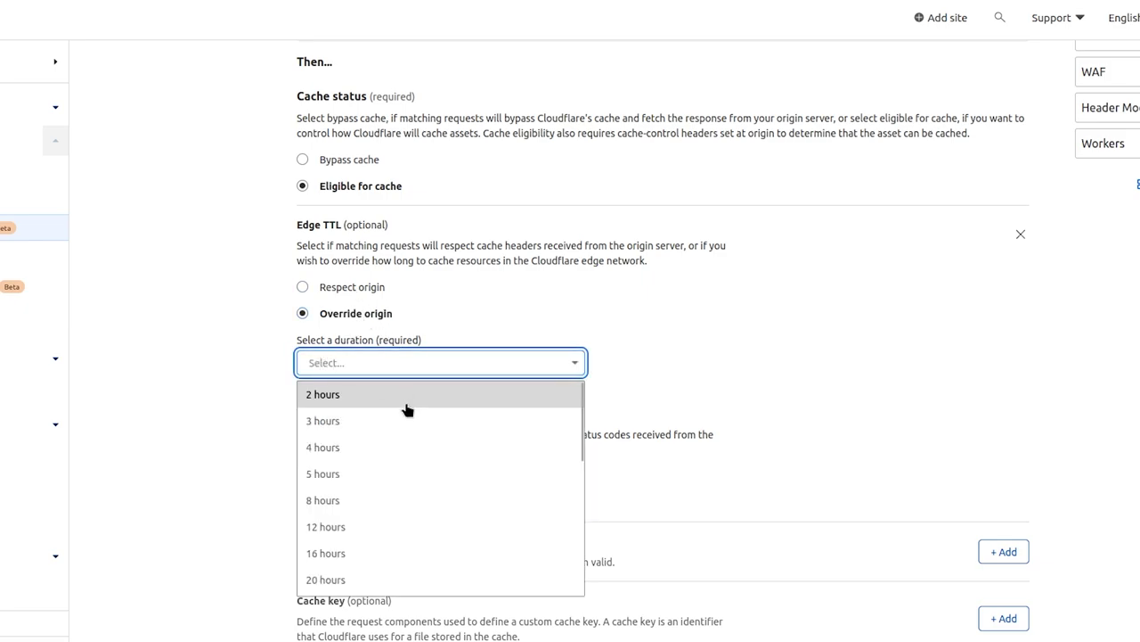
scroll(413, 446, "down", 5)
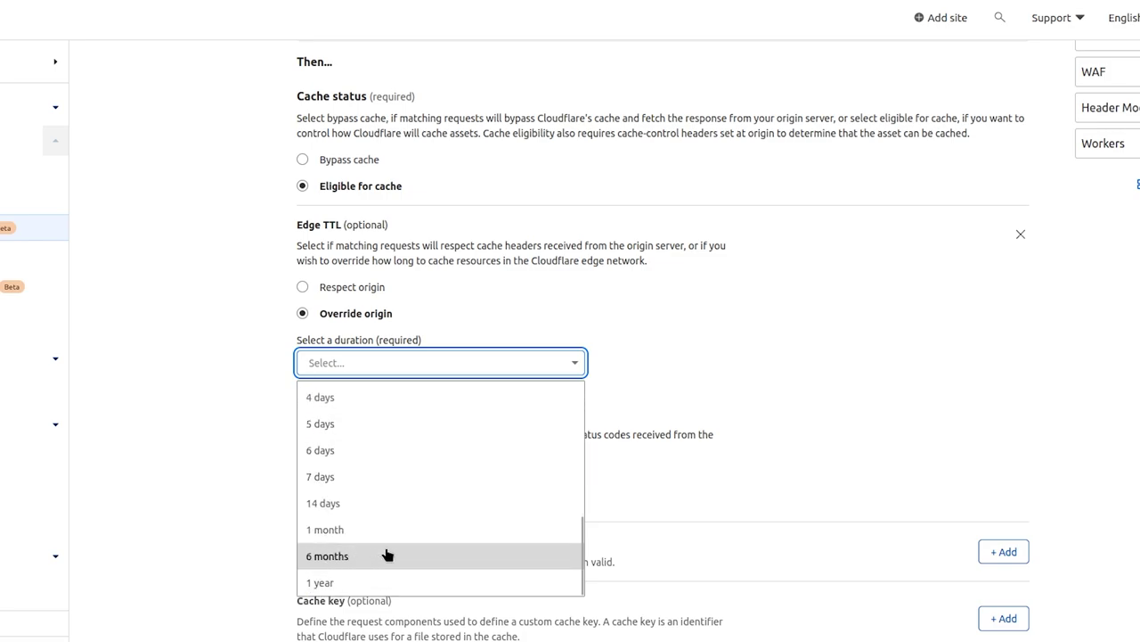
left_click(314, 556)
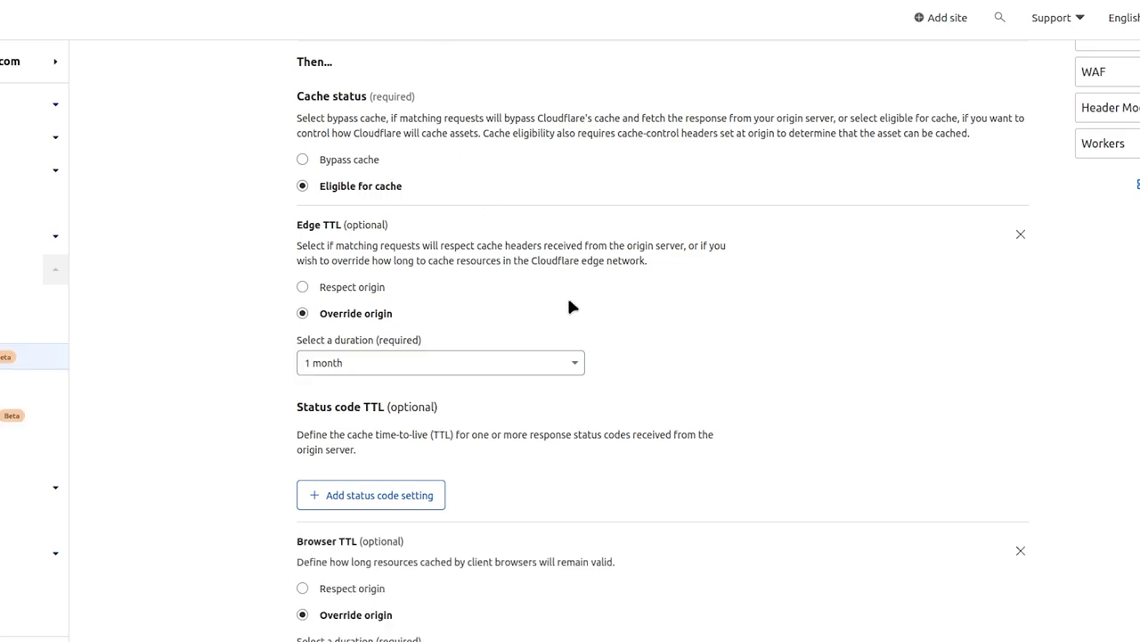
scroll(563, 307, "down", 4)
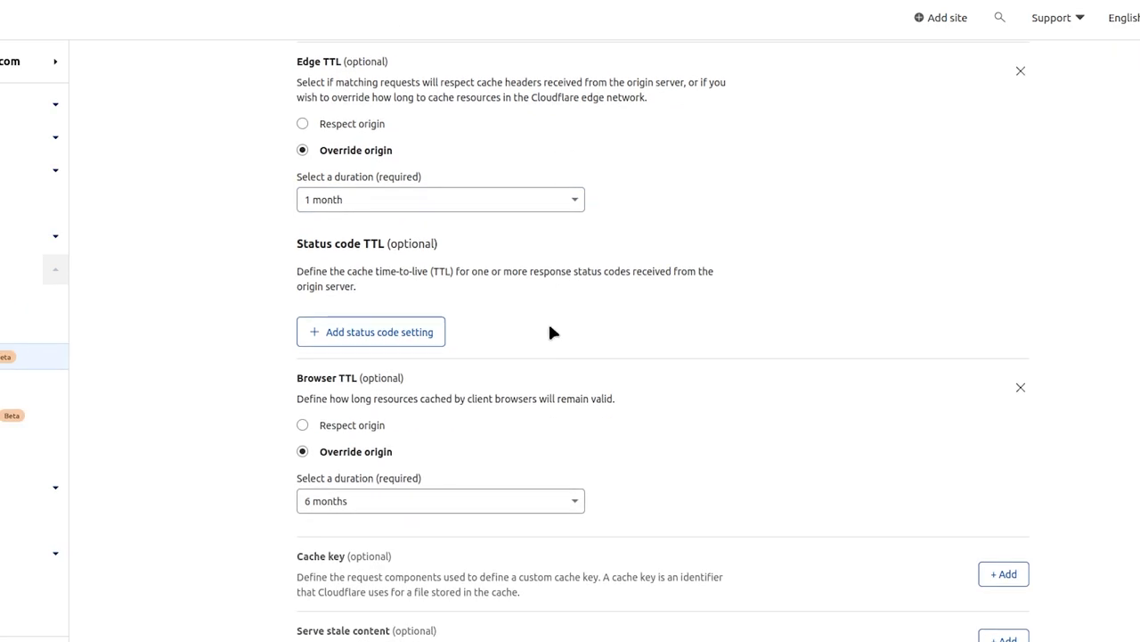
left_click(443, 200)
scroll(402, 352, "down", 3)
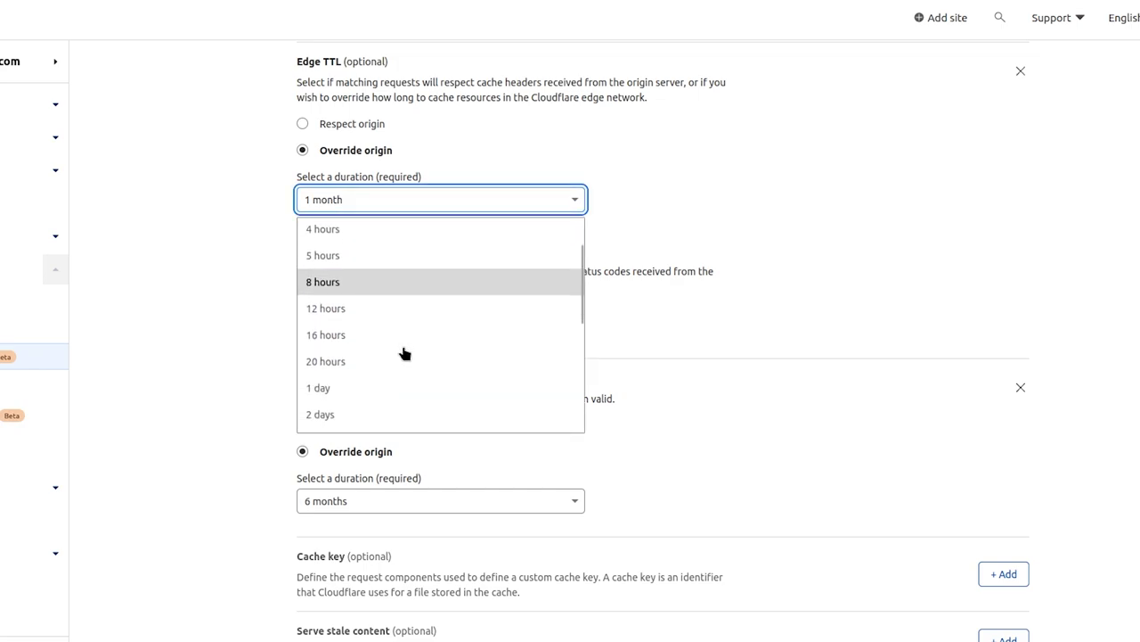
scroll(401, 357, "down", 5)
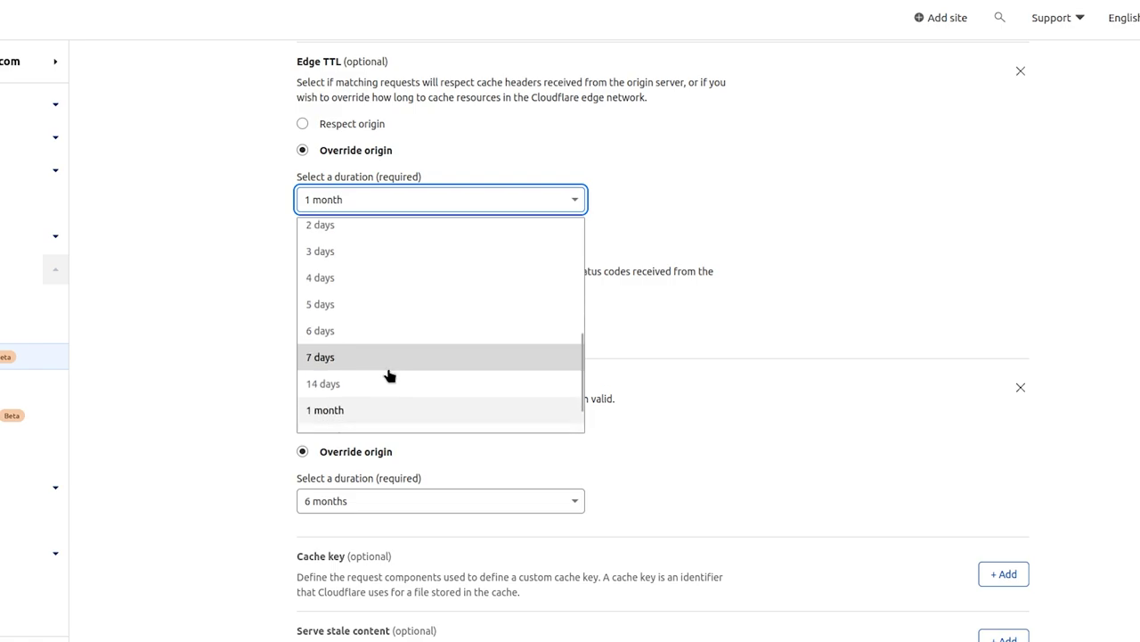
left_click(377, 392)
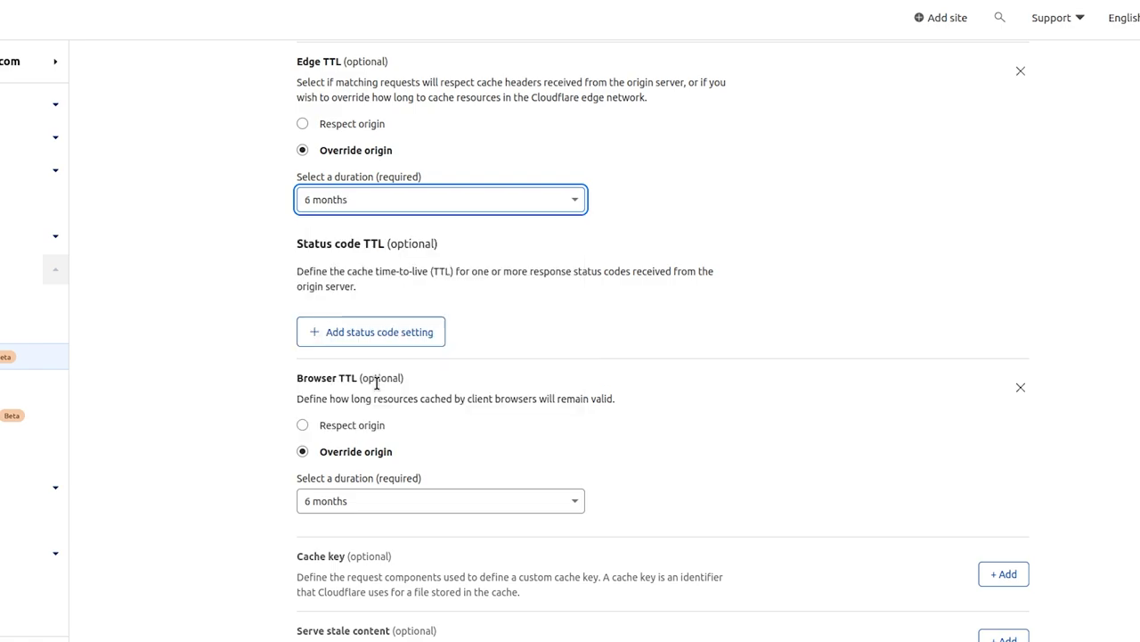
Deploy the 'static site' cache rule
scroll(488, 385, "down", 2)
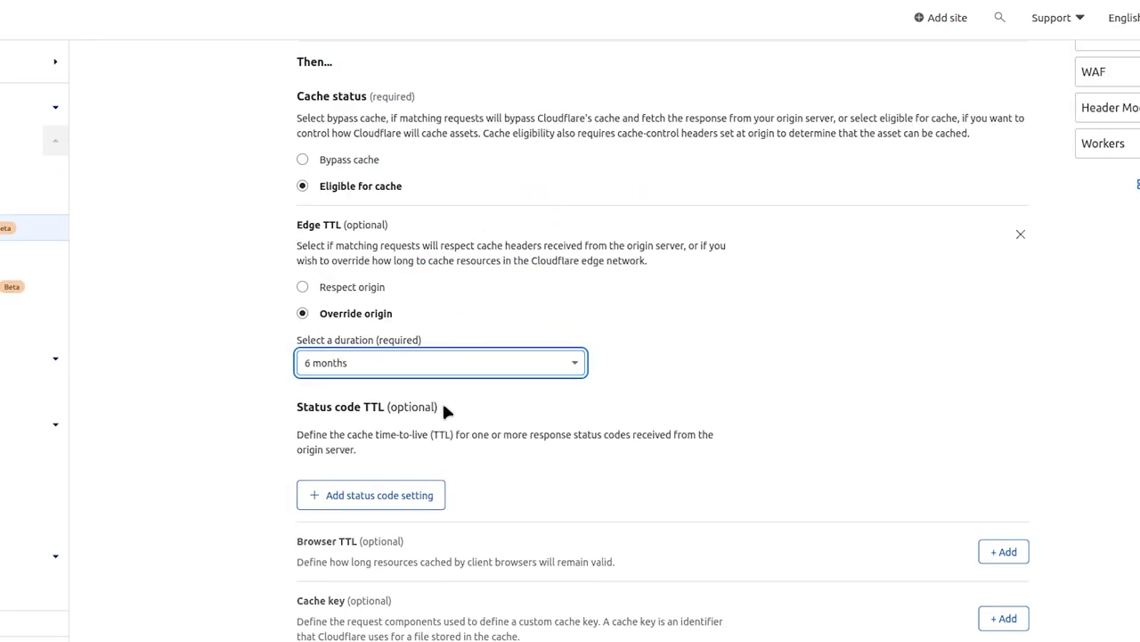
scroll(442, 410, "down", 5)
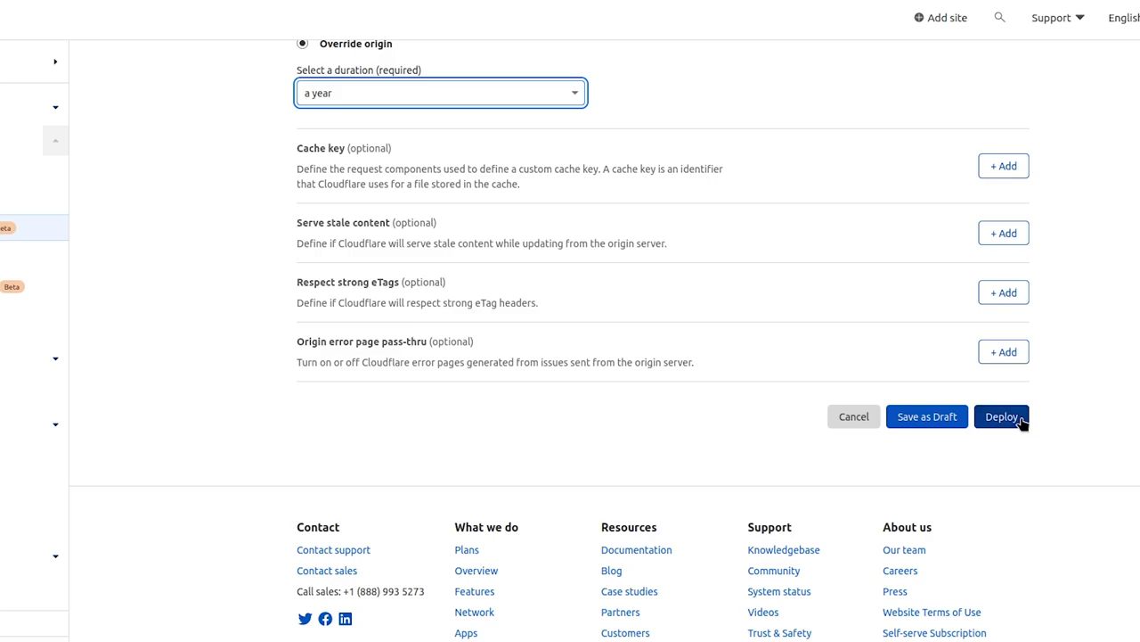
left_click(1001, 416)
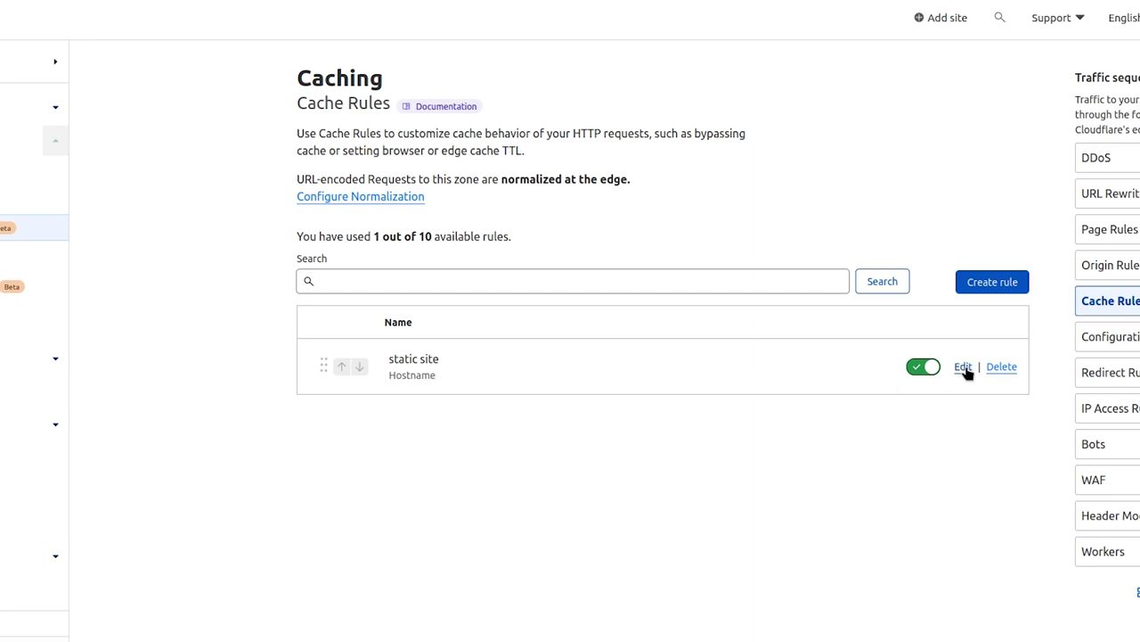
Open the 'static site' rule for editing and review its Hostname match and cache eligibility
left_click(963, 367)
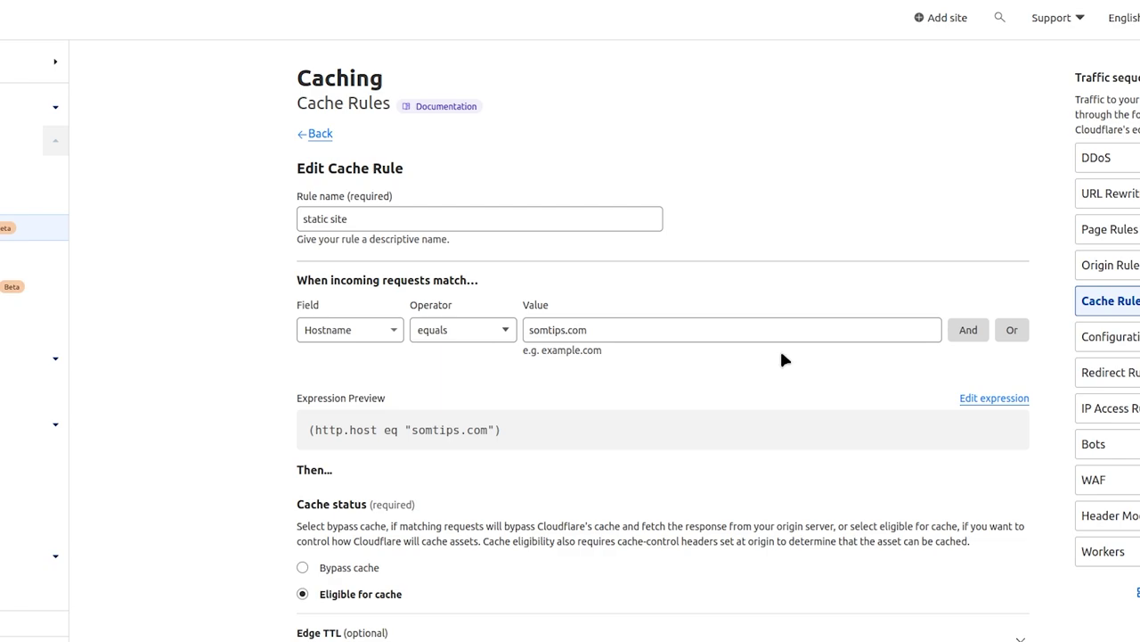
scroll(782, 356, "down", 5)
scroll(782, 352, "up", 5)
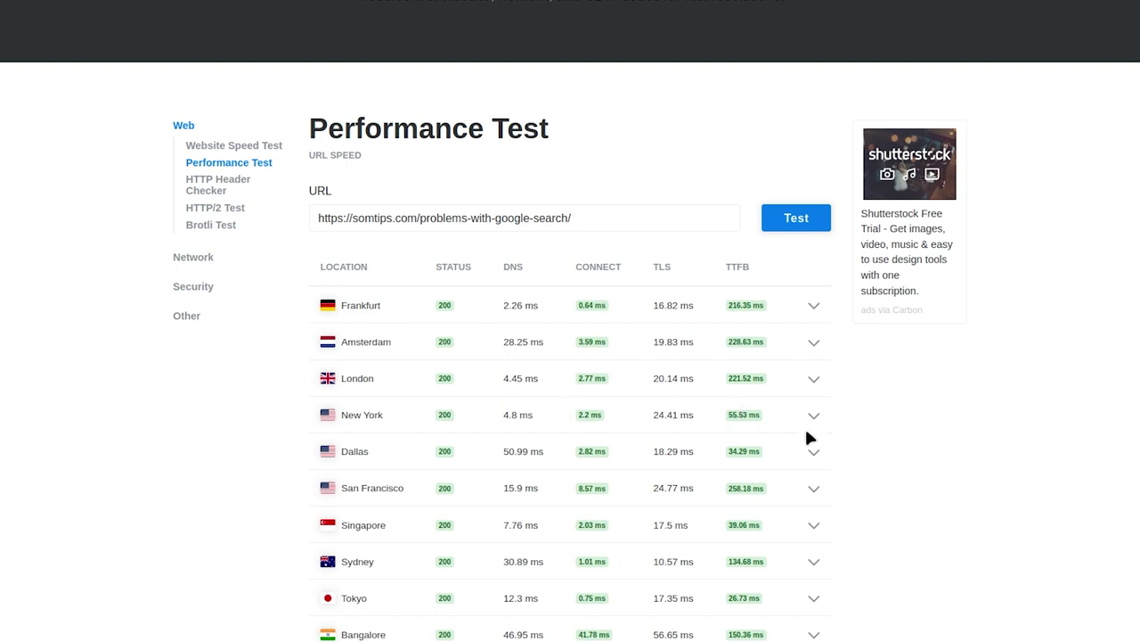
Expand the Dallas response headers and highlight the cf-cache-status: HIT line
left_click(814, 454)
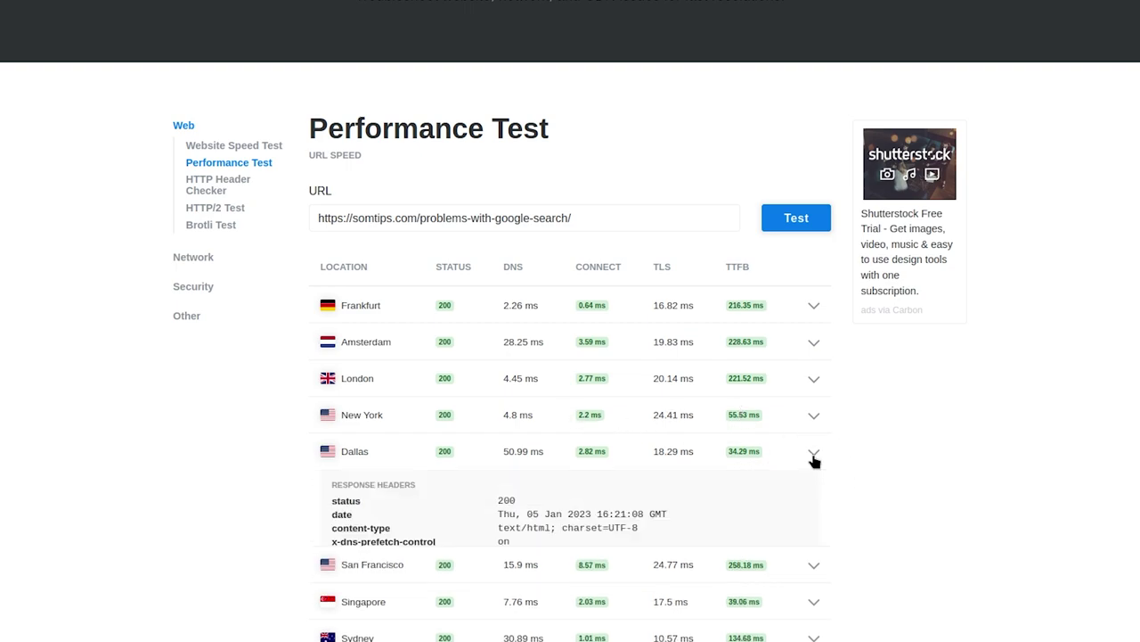
scroll(785, 451, "down", 3)
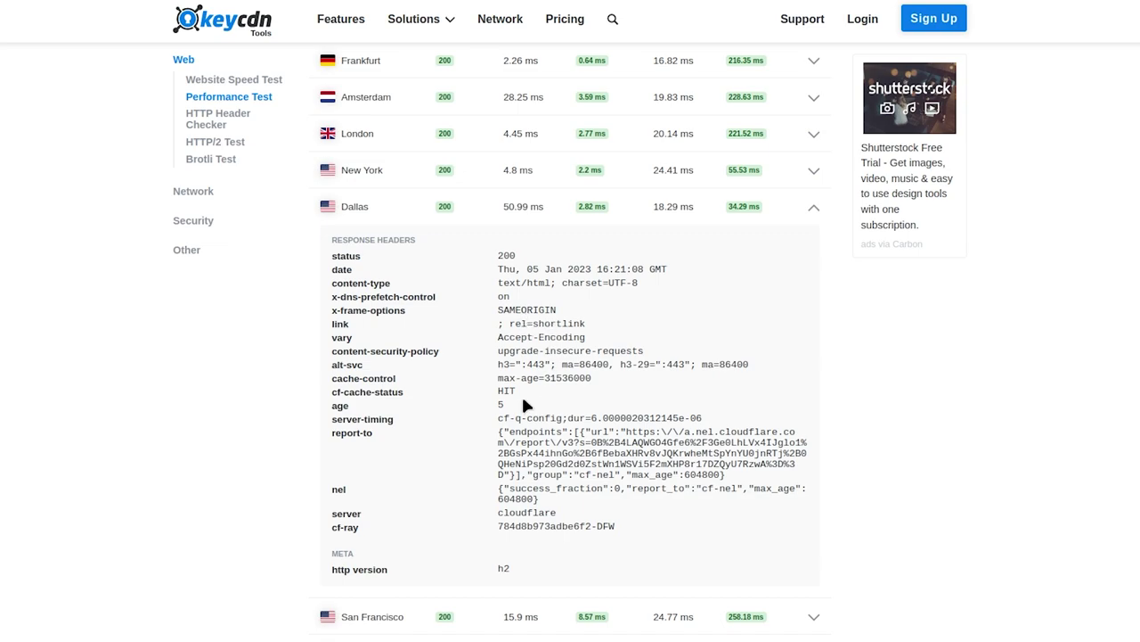
left_click_drag(335, 398, 513, 393)
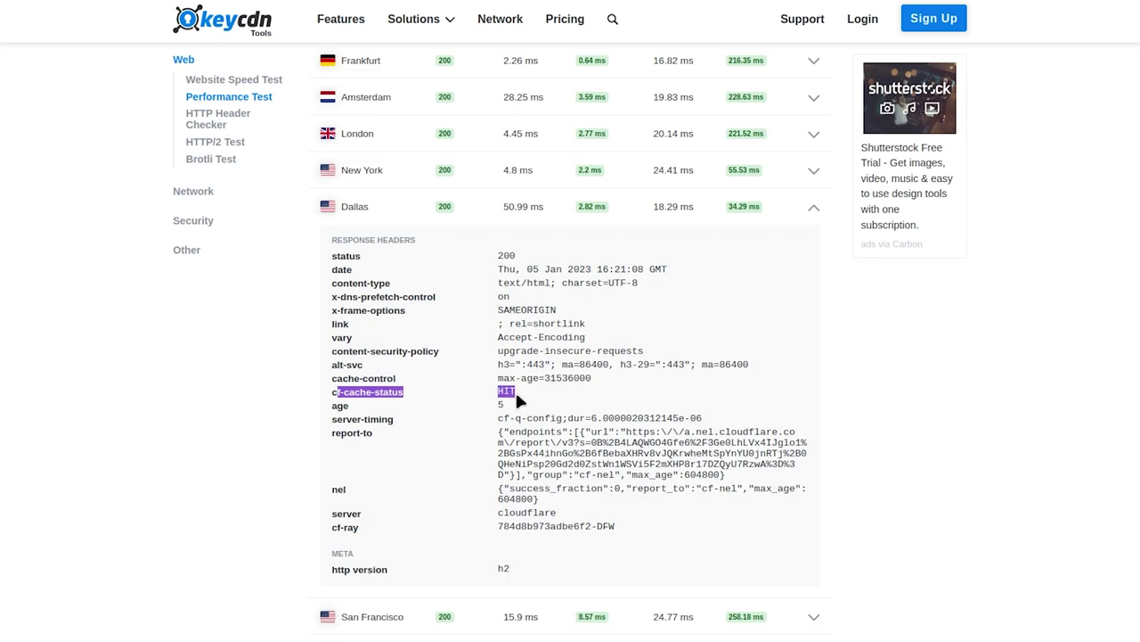
left_click(515, 395)
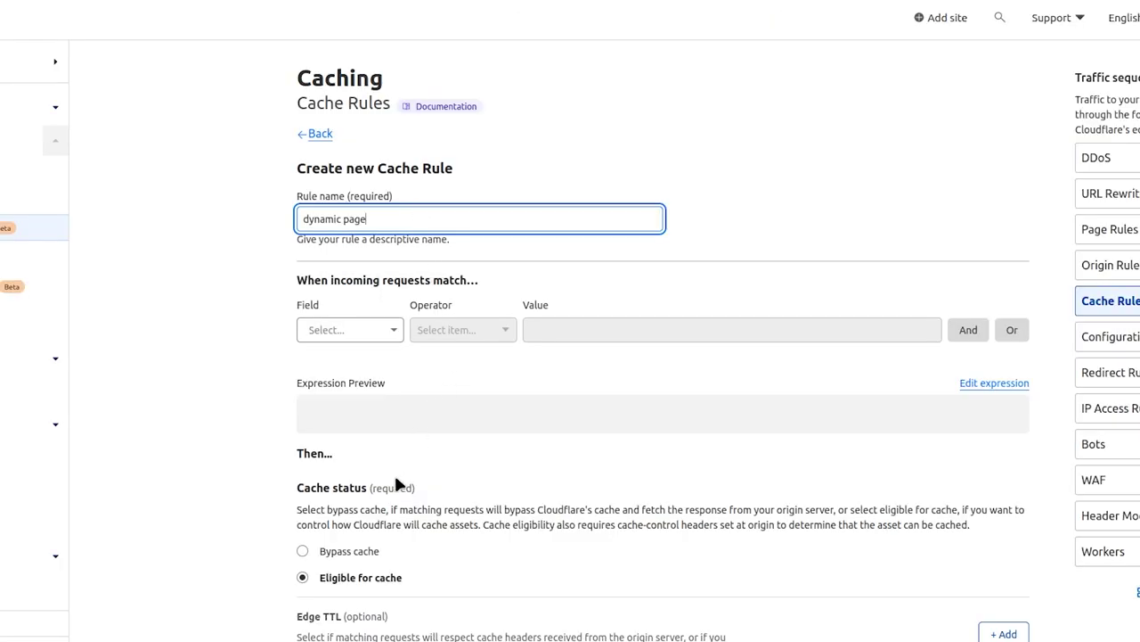
Set the dynamic page rule's cache status to Bypass cache
scroll(383, 476, "down", 1)
left_click(346, 465)
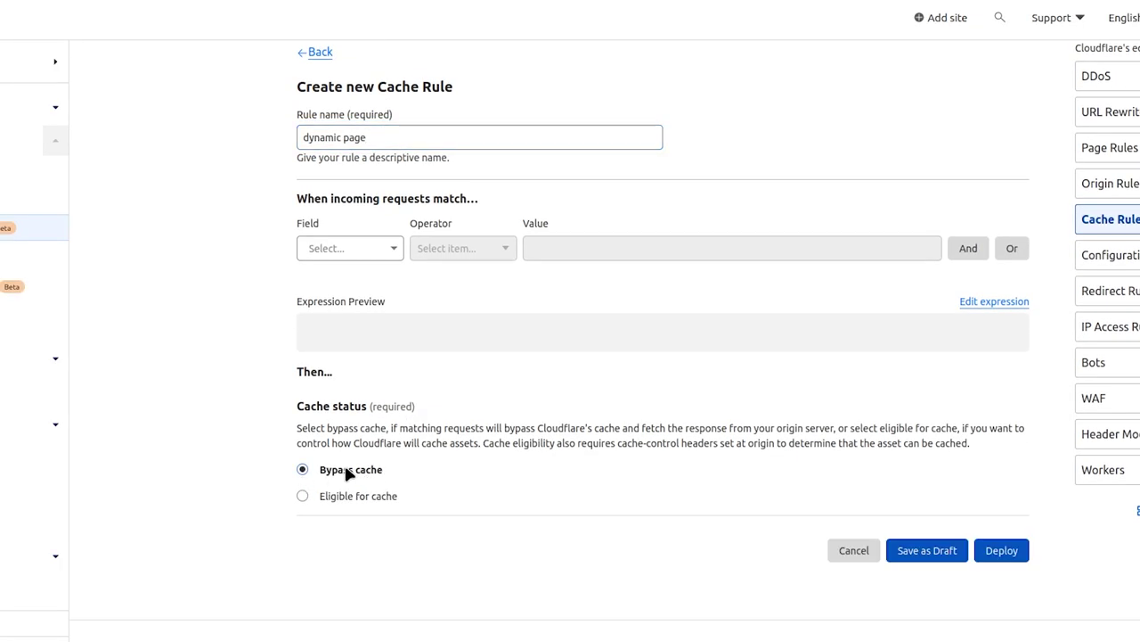
left_click_drag(334, 385, 407, 458)
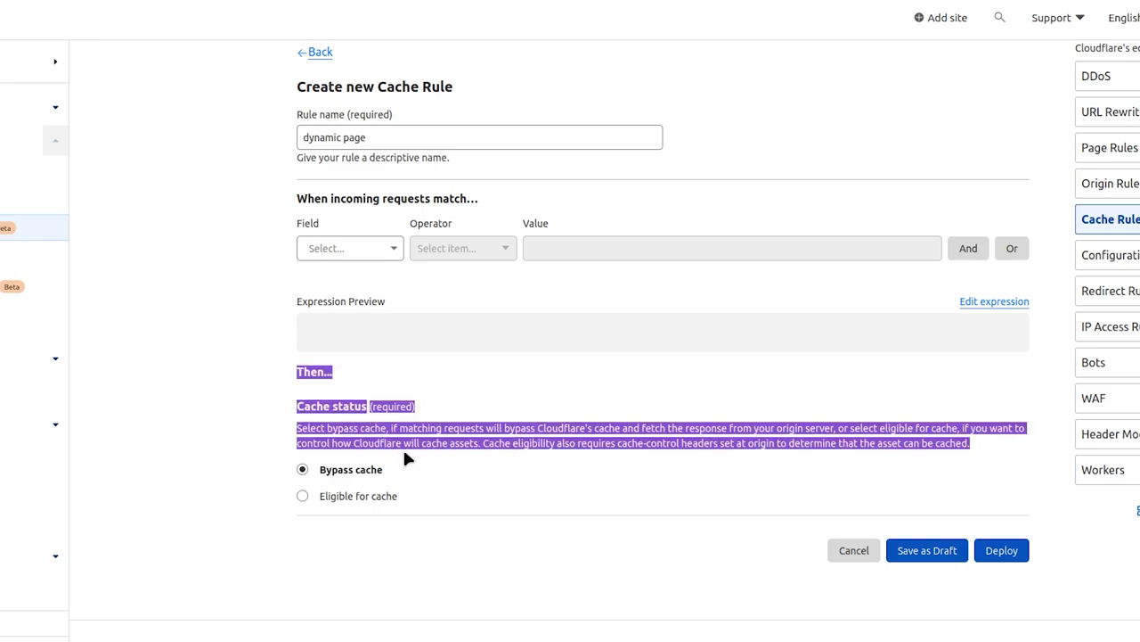
left_click(520, 502)
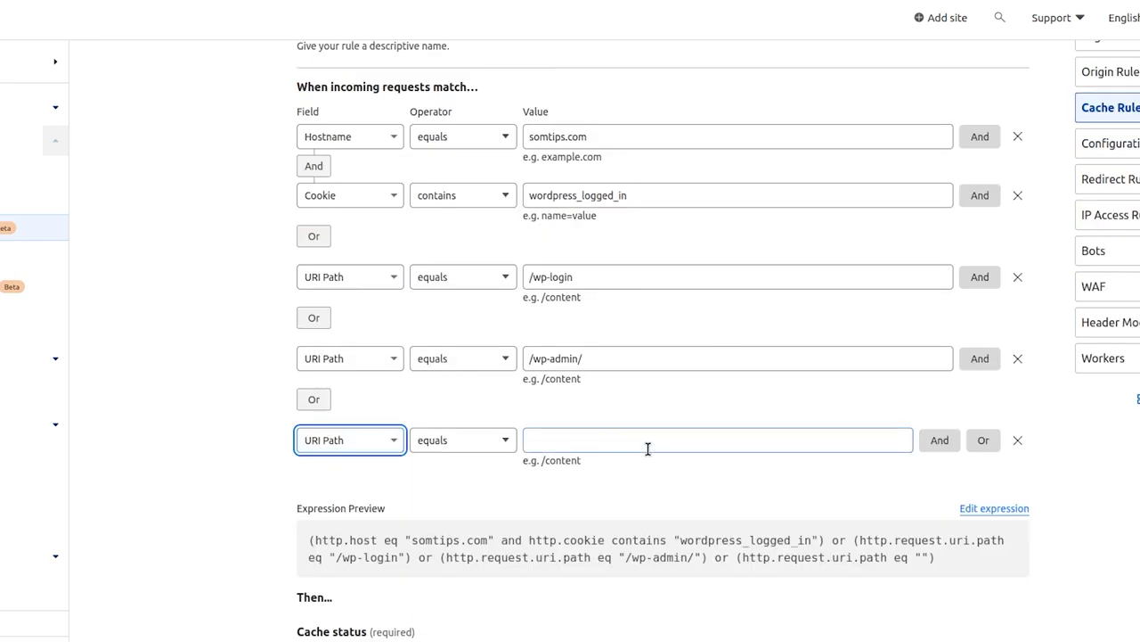
Make the last condition URI Path contains 'sitemap' and deploy the rule
left_click(619, 440)
left_click(344, 441)
left_click(387, 440)
left_click(497, 440)
left_click(486, 524)
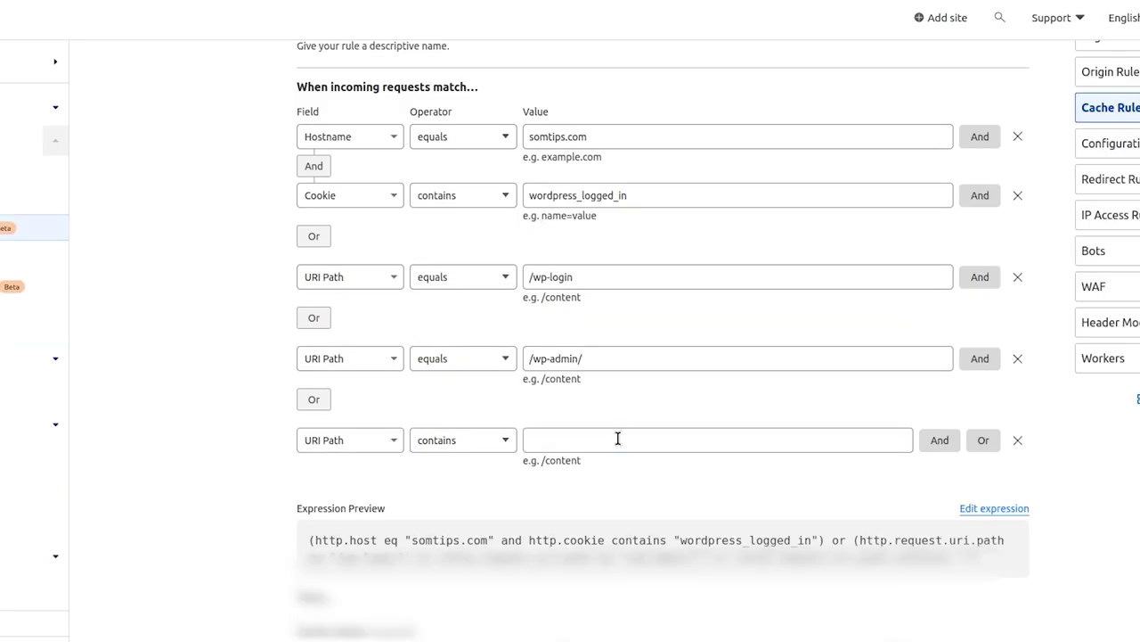
left_click(617, 438)
type("sitemap")
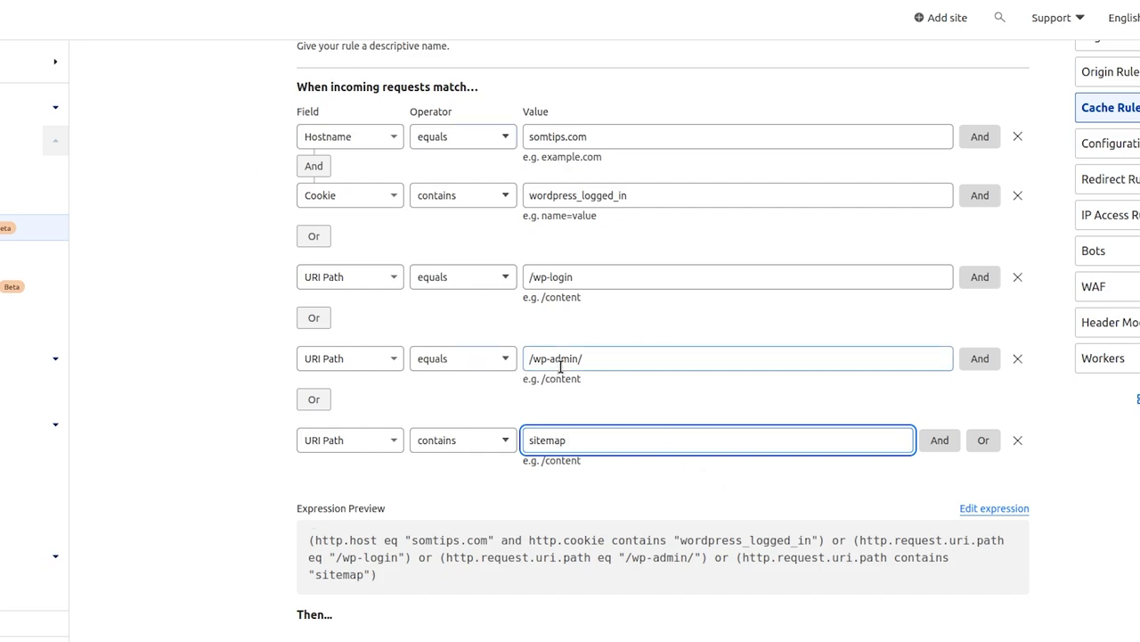
scroll(565, 418, "down", 3)
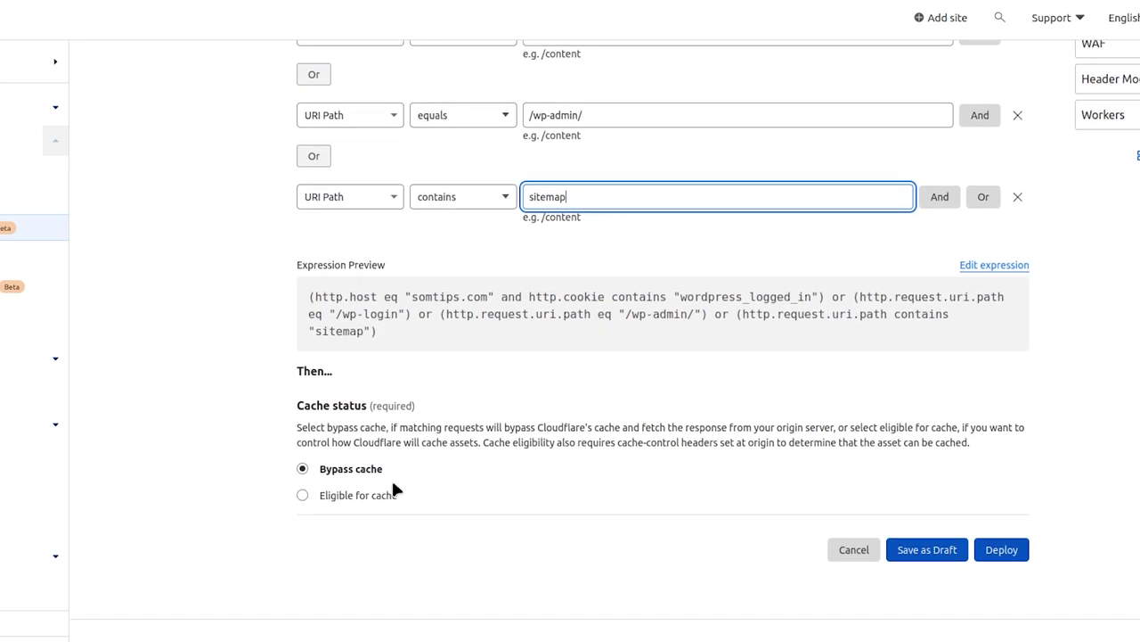
left_click(1001, 548)
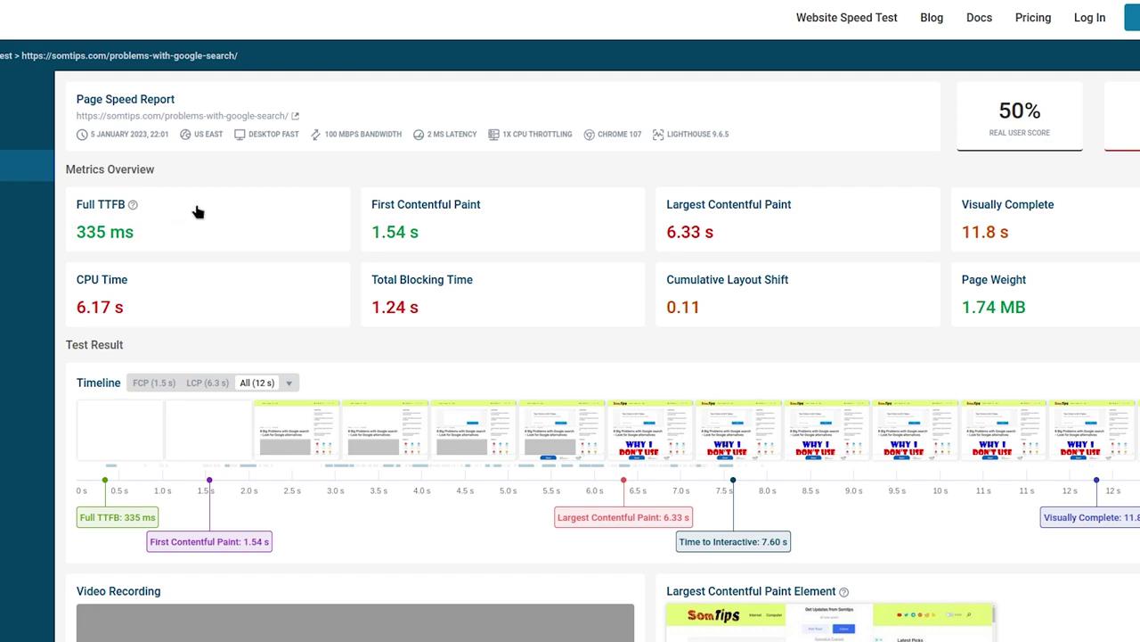
Scroll through the DebugBear Page Speed Report showing the 335 ms full TTFB
scroll(250, 338, "down", 7)
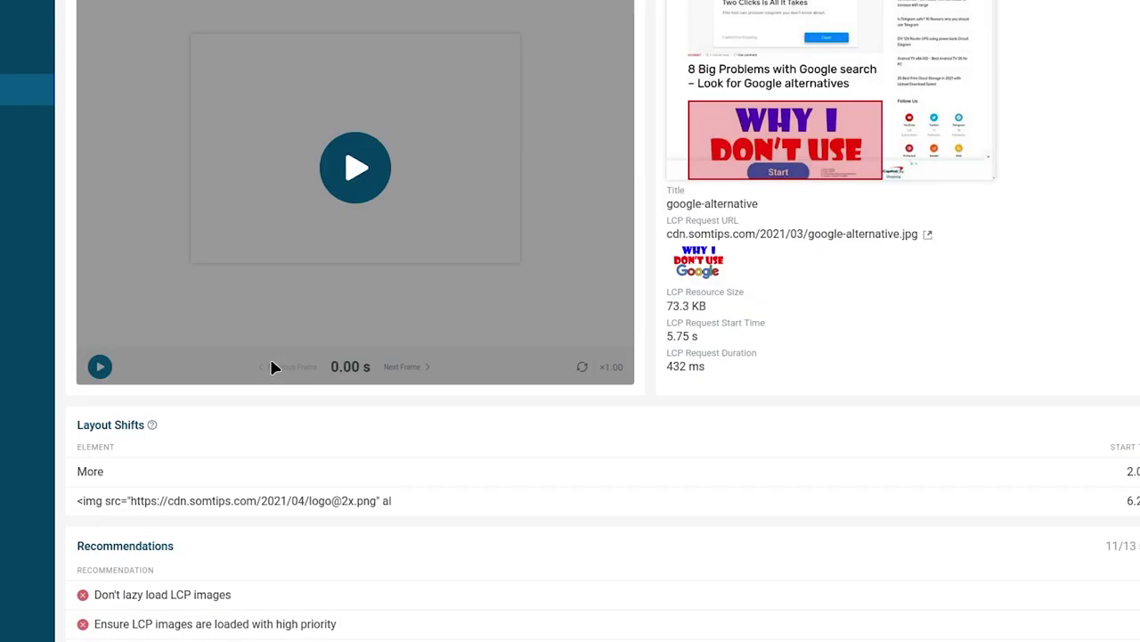
scroll(618, 478, "up", 3)
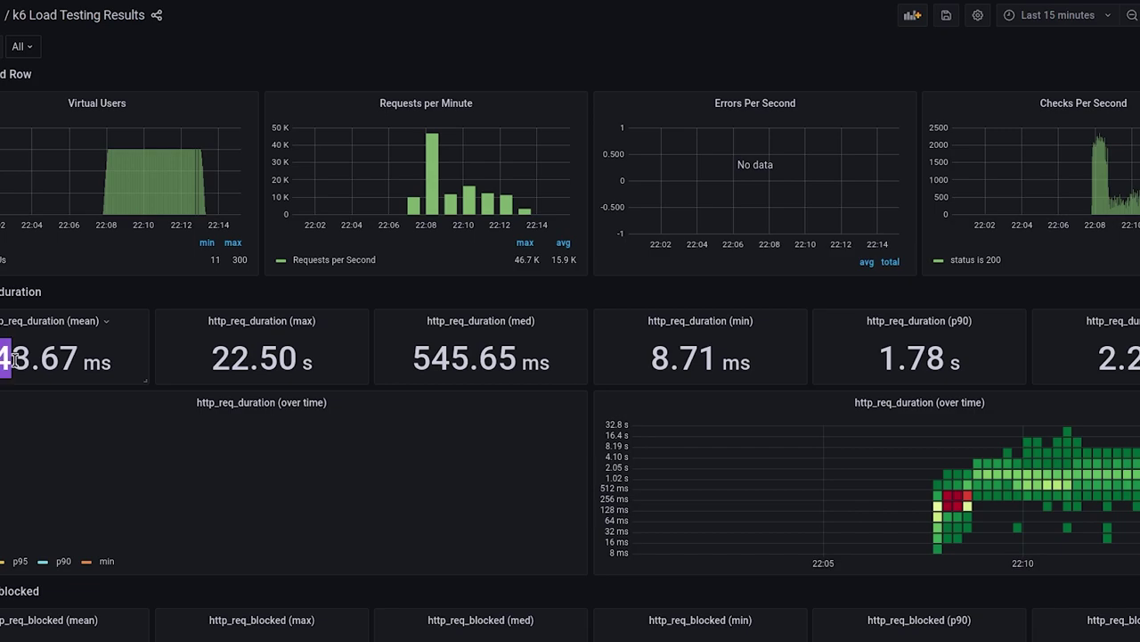
left_click_drag(16, 359, 29, 355)
scroll(49, 428, "down", 3)
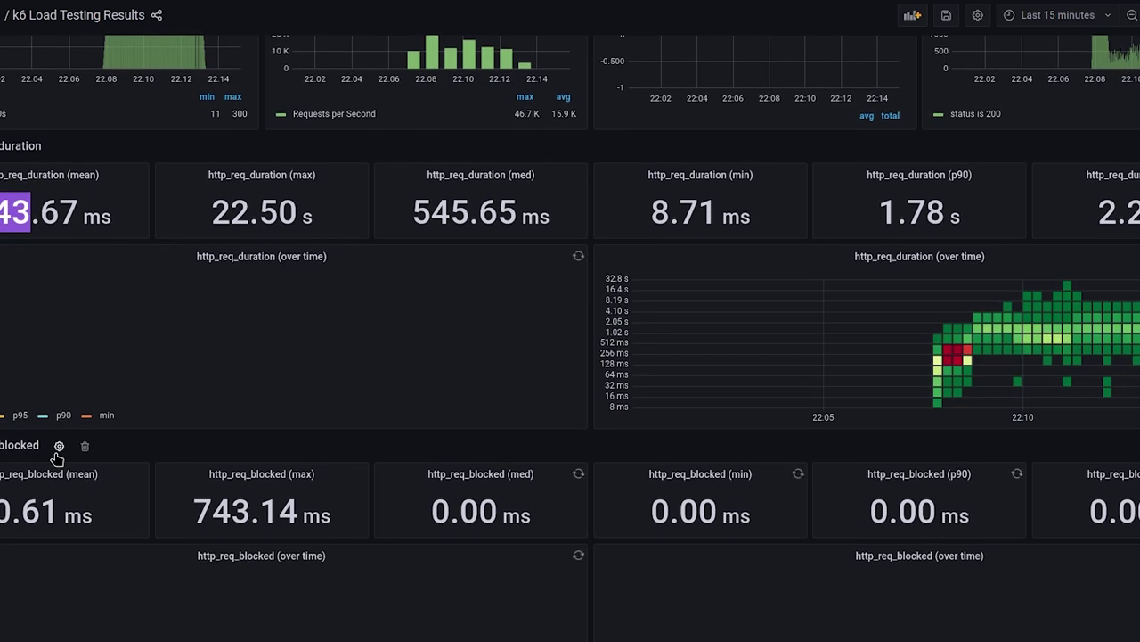
scroll(79, 499, "up", 3)
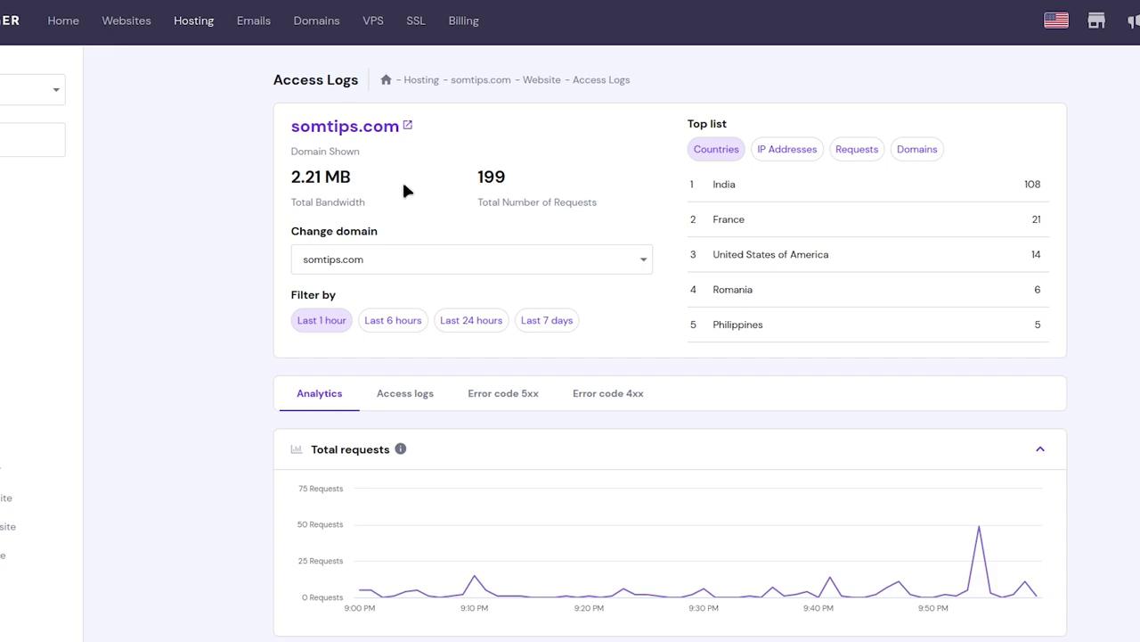
Filter the somtips.com access logs to the last hour, showing 166 requests and 1.87 MB
left_click(321, 322)
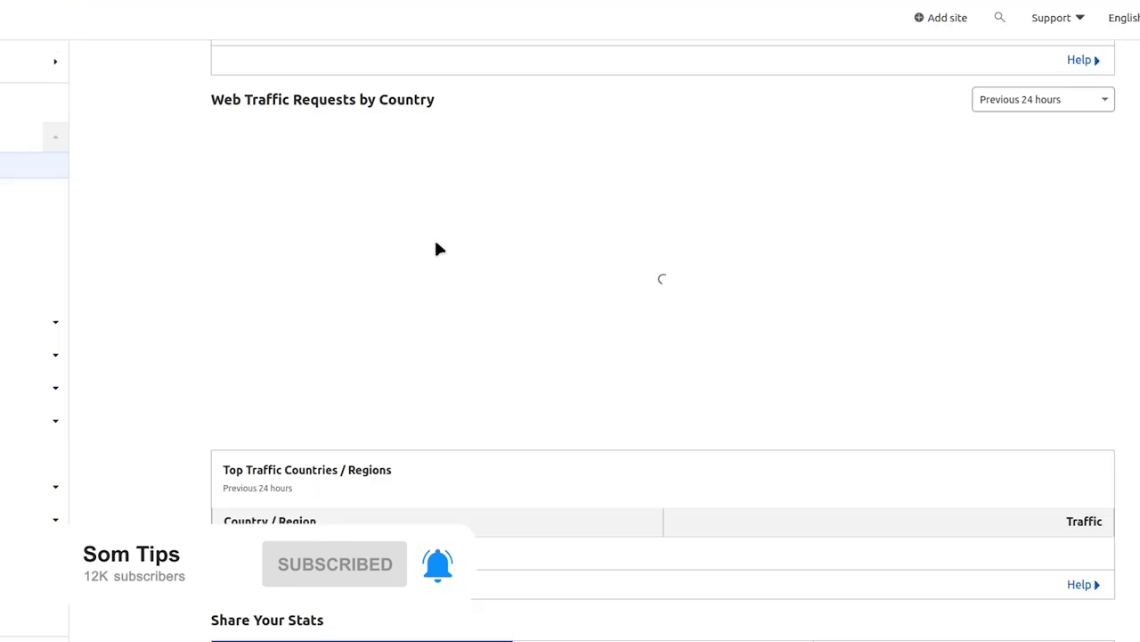
Switch Web Traffic to Bandwidth, showing 300.26 MB of 422.53 MB cached over 24 hours
scroll(434, 247, "up", 1)
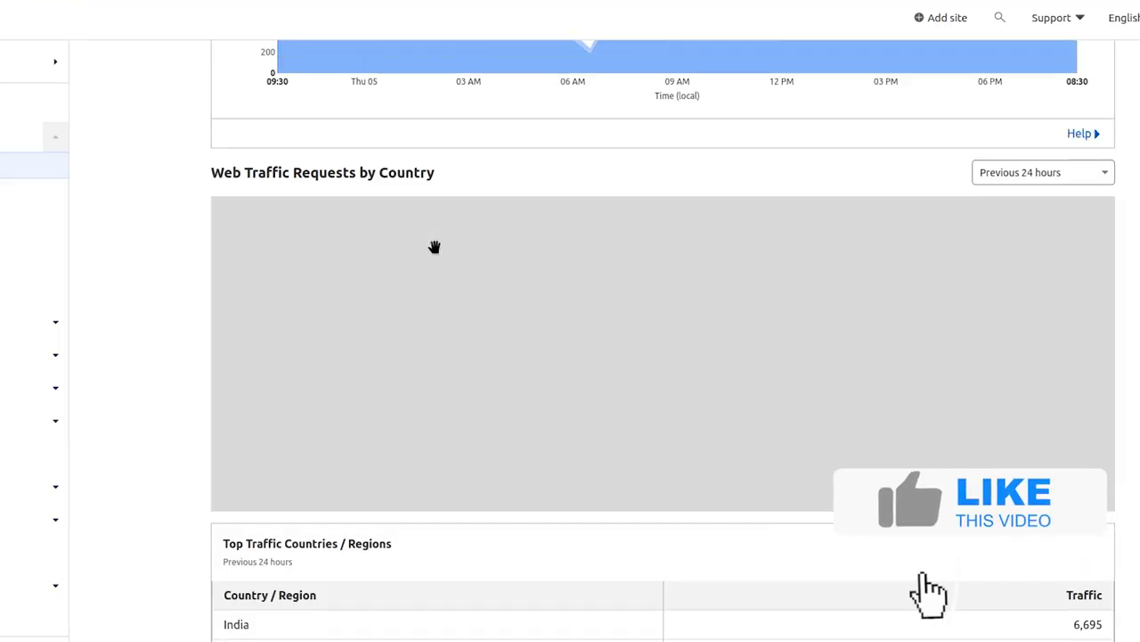
scroll(149, 277, "up", 2)
scroll(147, 277, "up", 2)
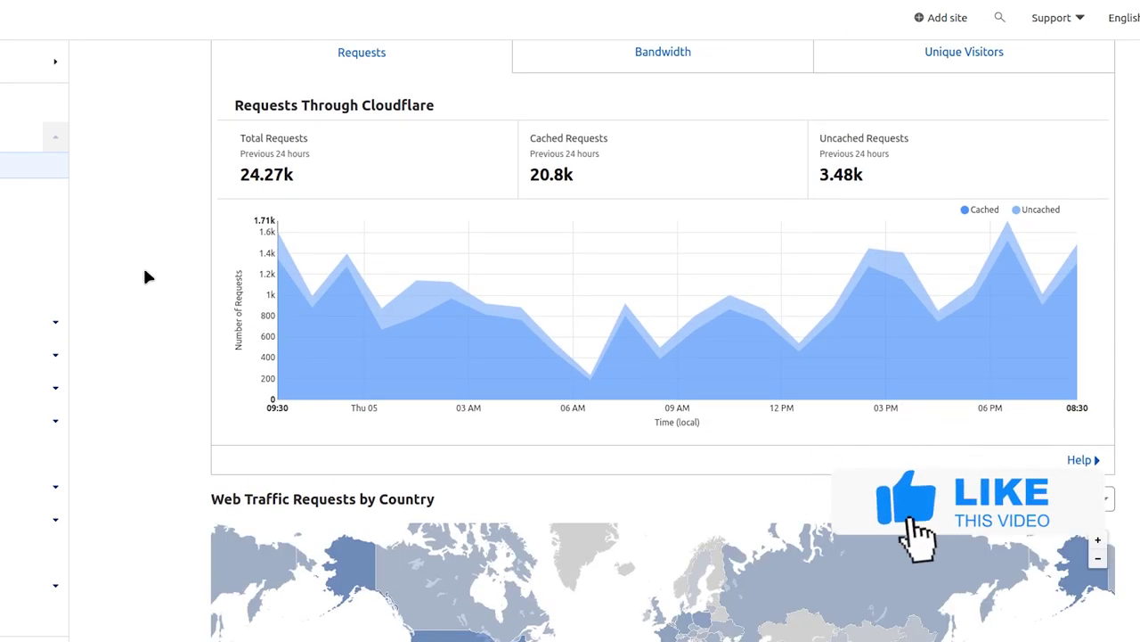
scroll(148, 275, "up", 3)
left_click(642, 294)
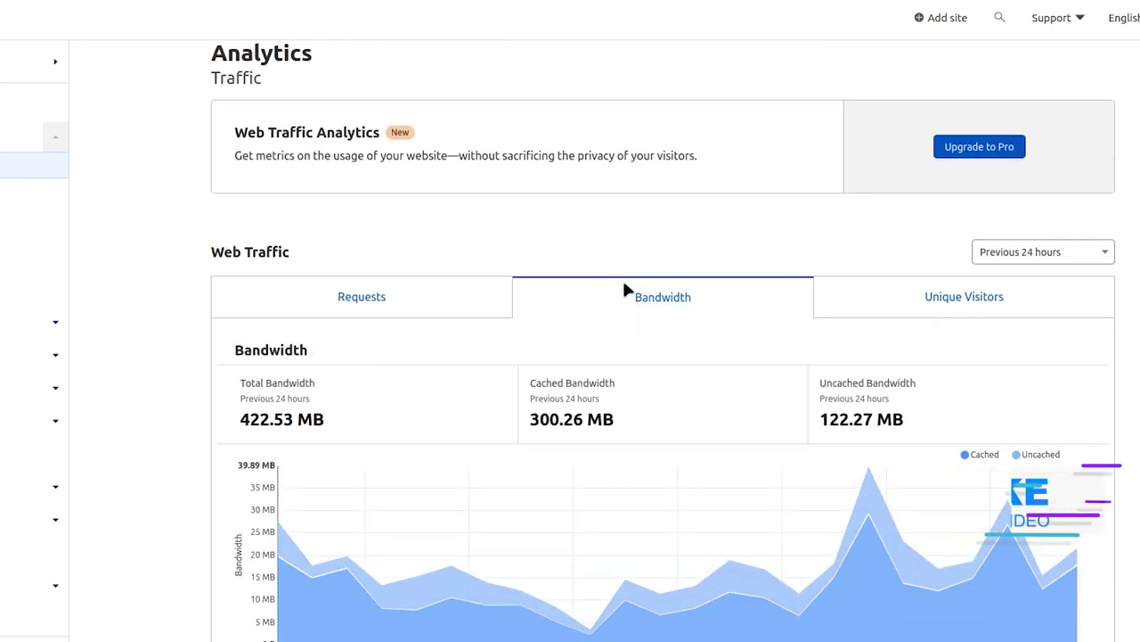
scroll(599, 289, "down", 3)
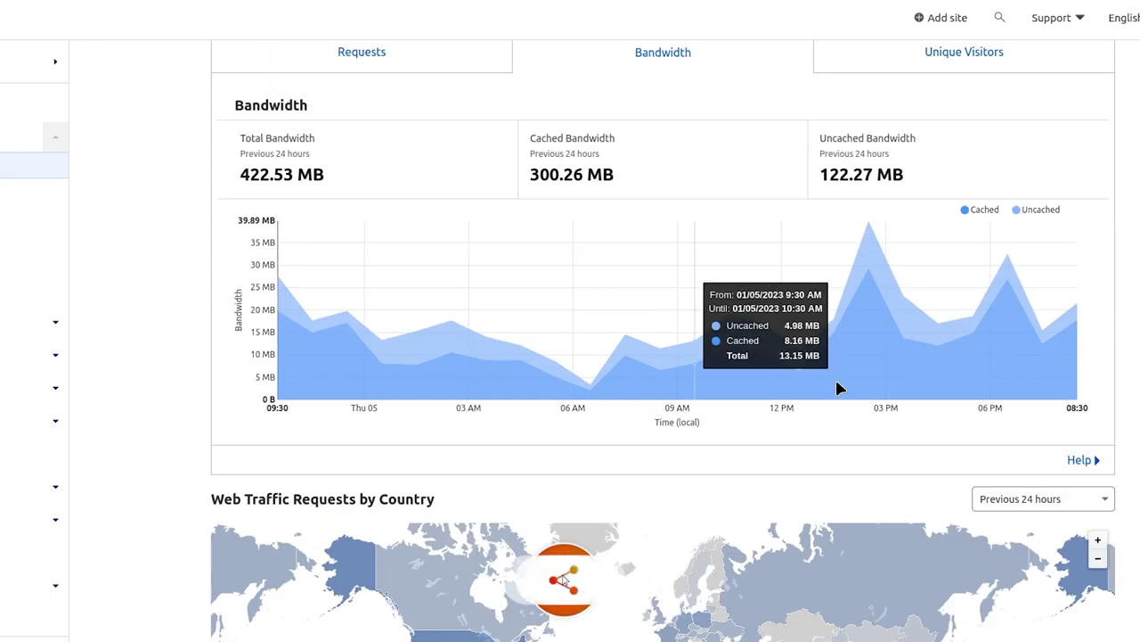
scroll(840, 387, "down", 4)
scroll(663, 338, "up", 6)
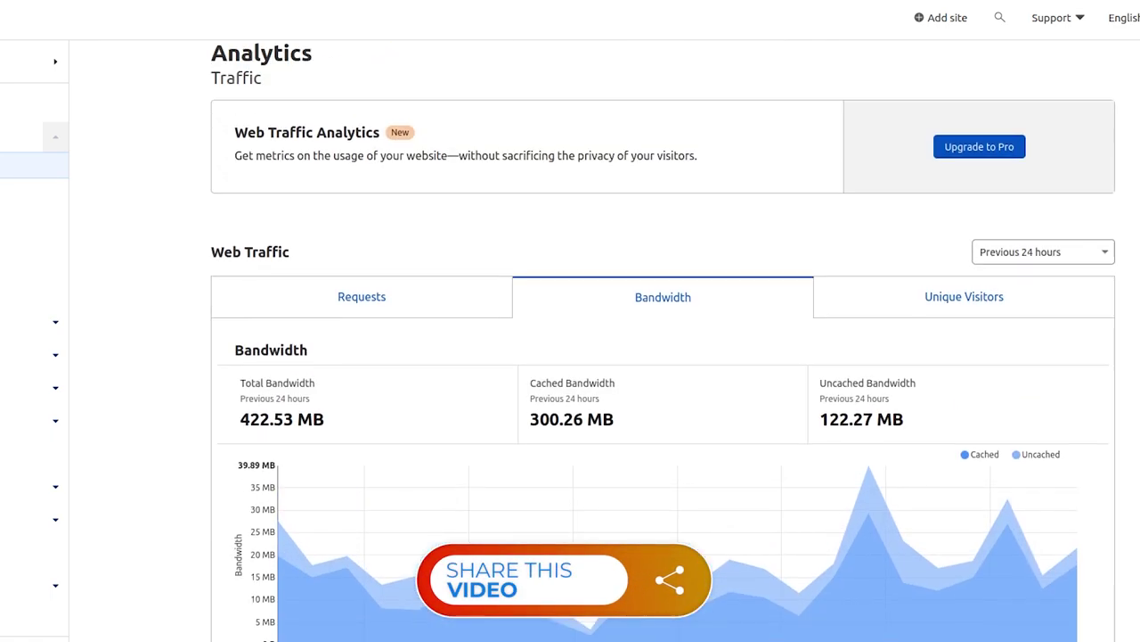
scroll(663, 339, "down", 2)
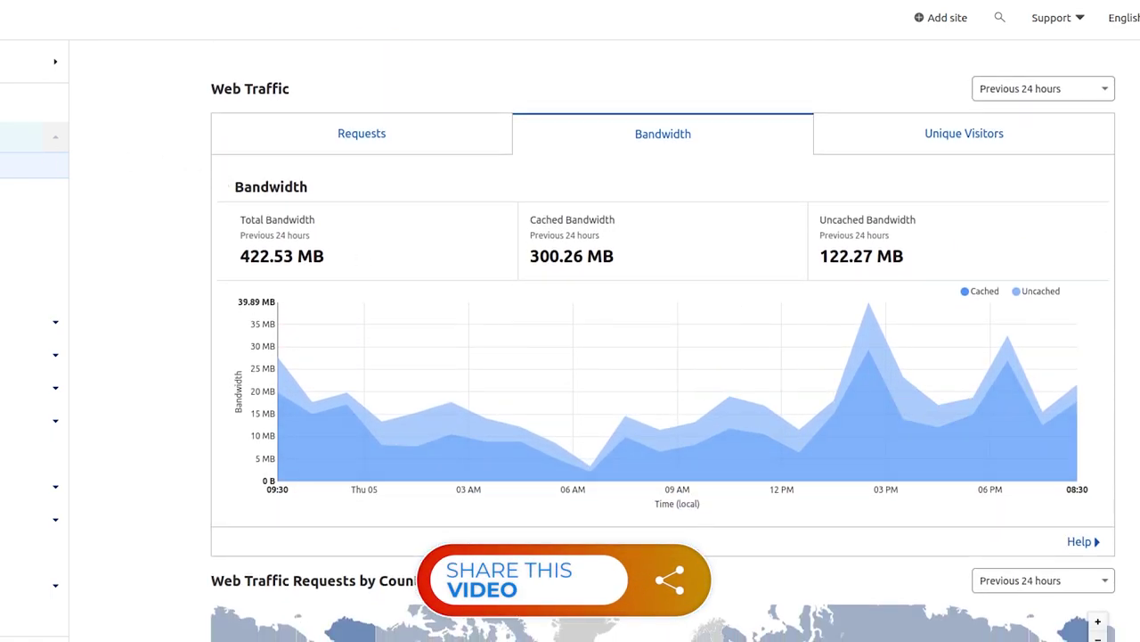
Go to the site Overview page to see the 71.06% of requests cached in the last 24 hours
left_click(34, 104)
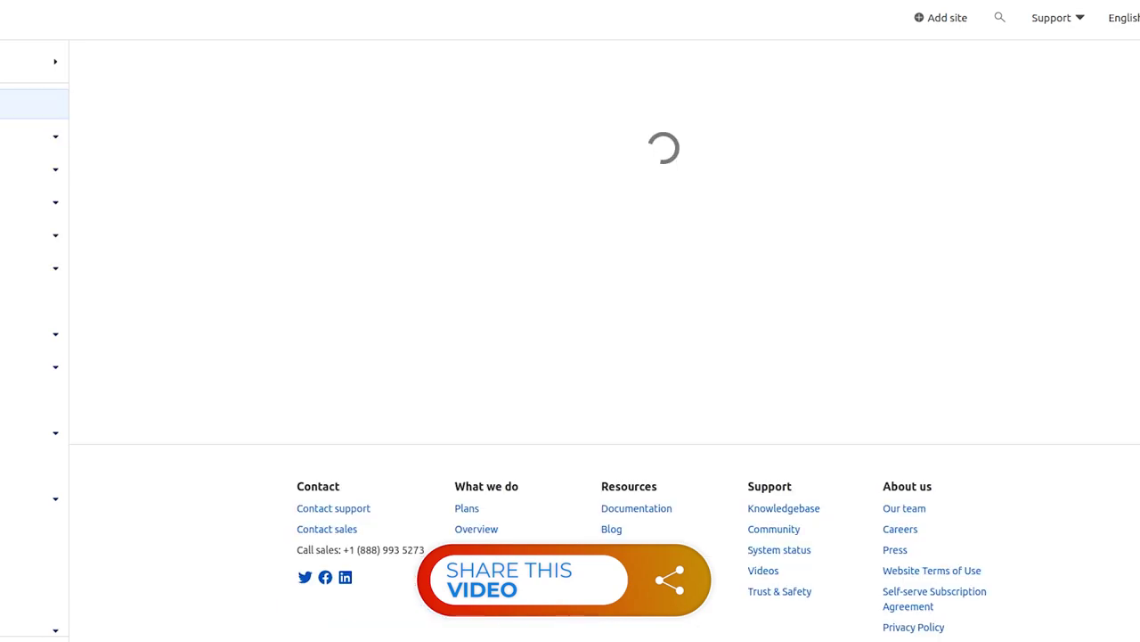